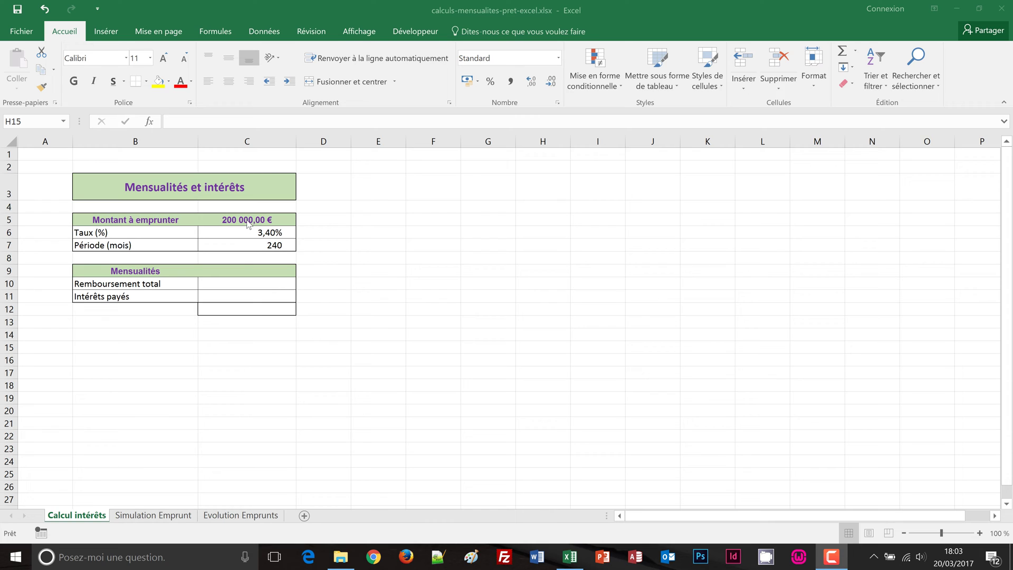
# - Set the loan period (Période) in C7 of the Calcul intérêts sheet to 360 months
pyautogui.click(275, 246)
pyautogui.write('360')
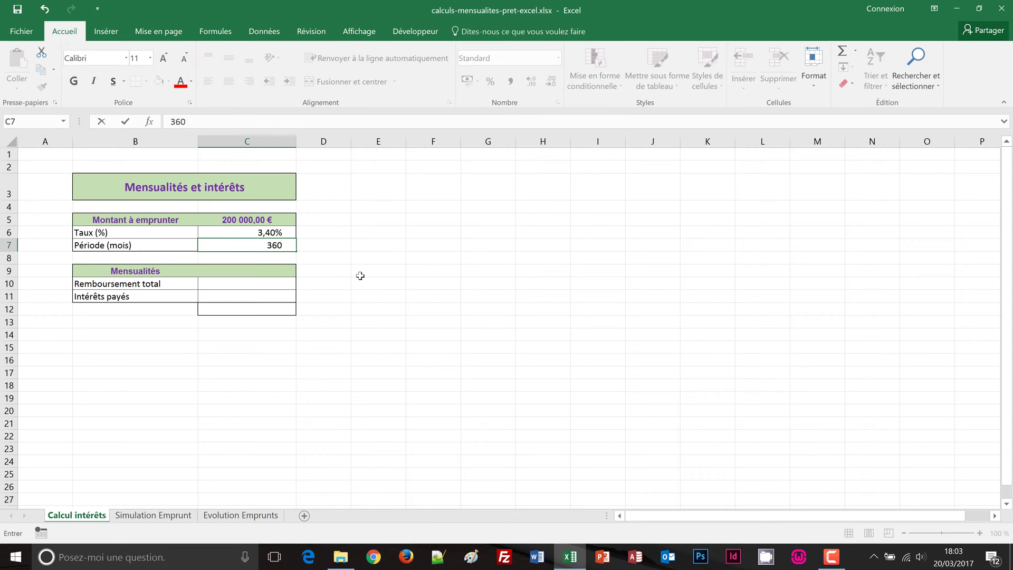
pyautogui.press('Return')
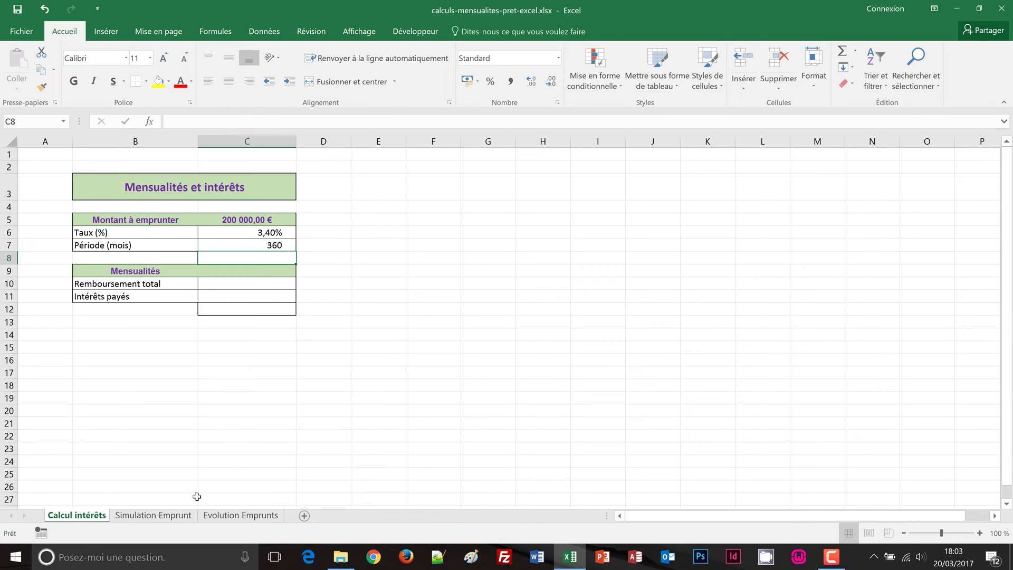
# - Review the Simulation Emprunt sheet's loan amounts, rates and duration and the Evolution Emprunts sheet's repayment table, returning to Calcul intérêts
pyautogui.click(166, 516)
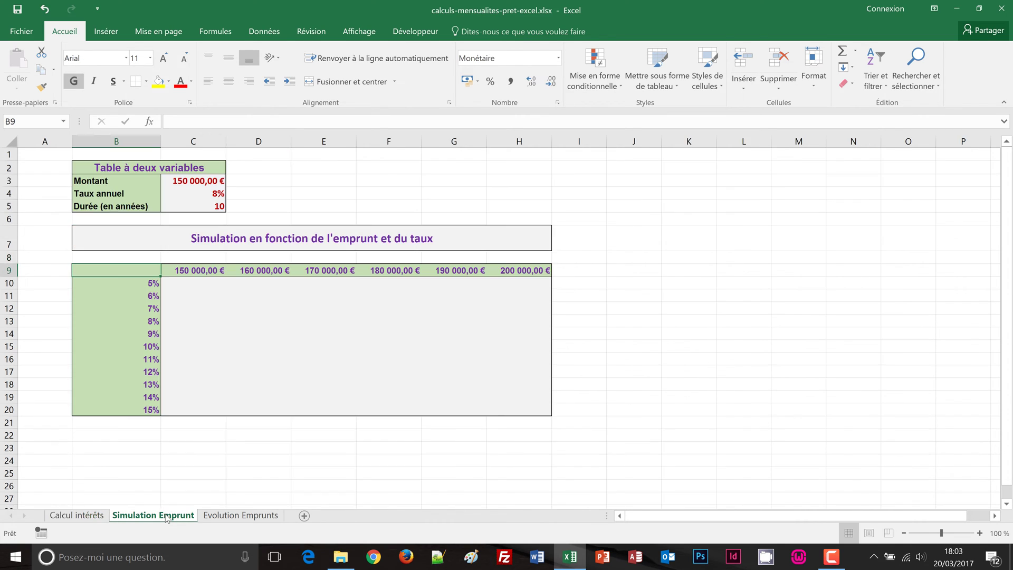
pyautogui.click(234, 517)
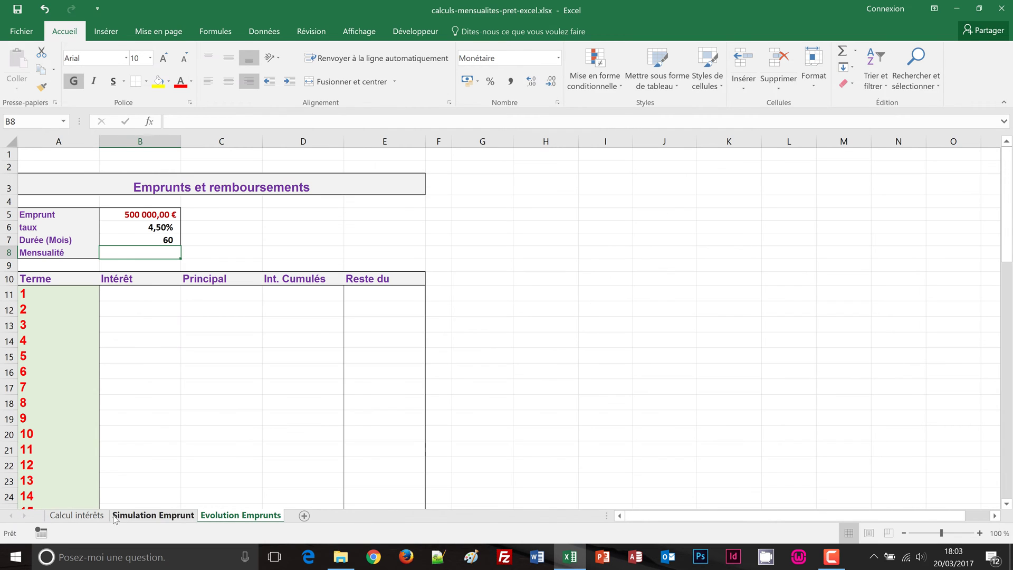
pyautogui.click(83, 517)
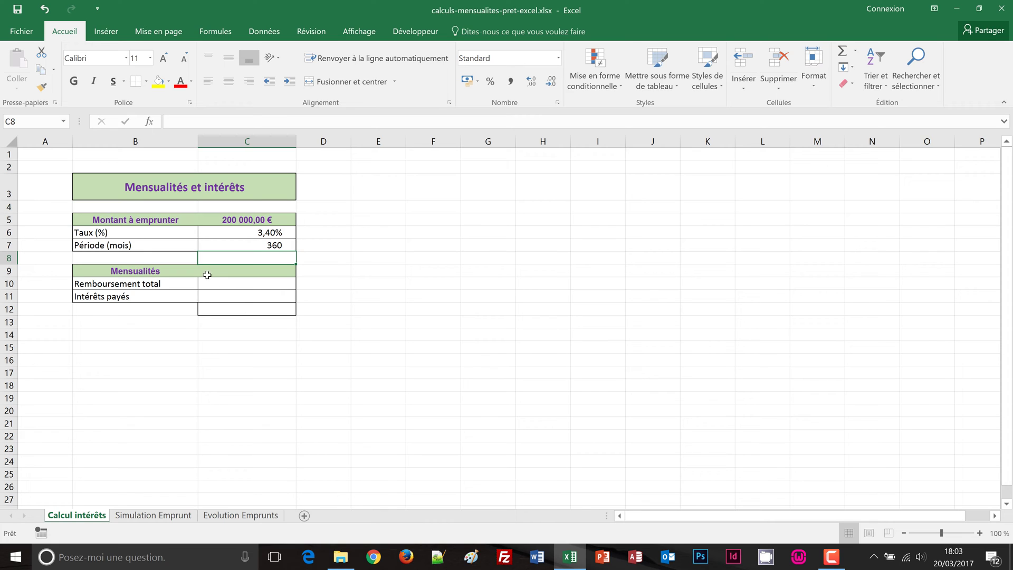
pyautogui.click(157, 516)
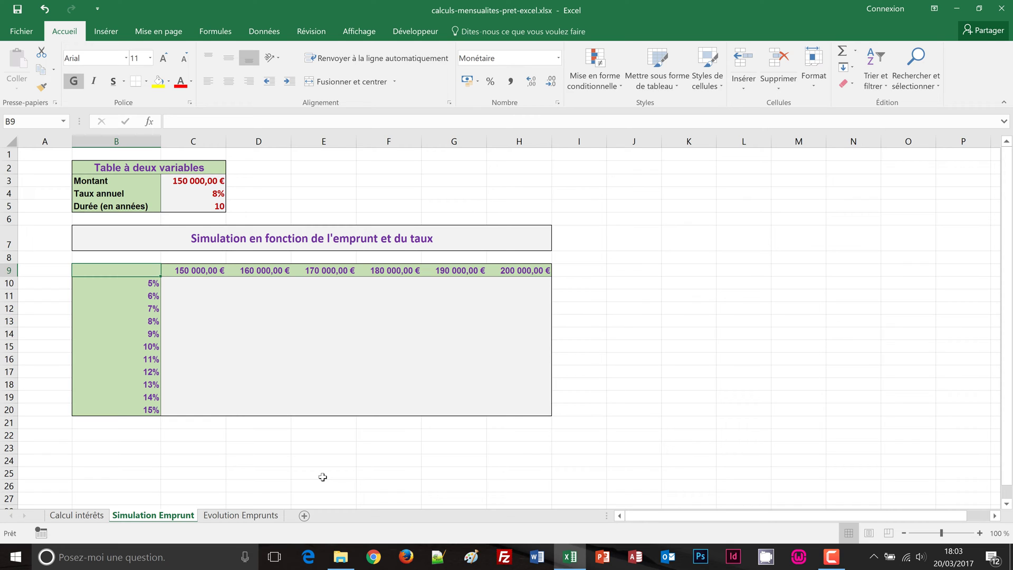
pyautogui.moveTo(224, 272); pyautogui.dragTo(523, 270)
pyautogui.moveTo(157, 284); pyautogui.dragTo(152, 411)
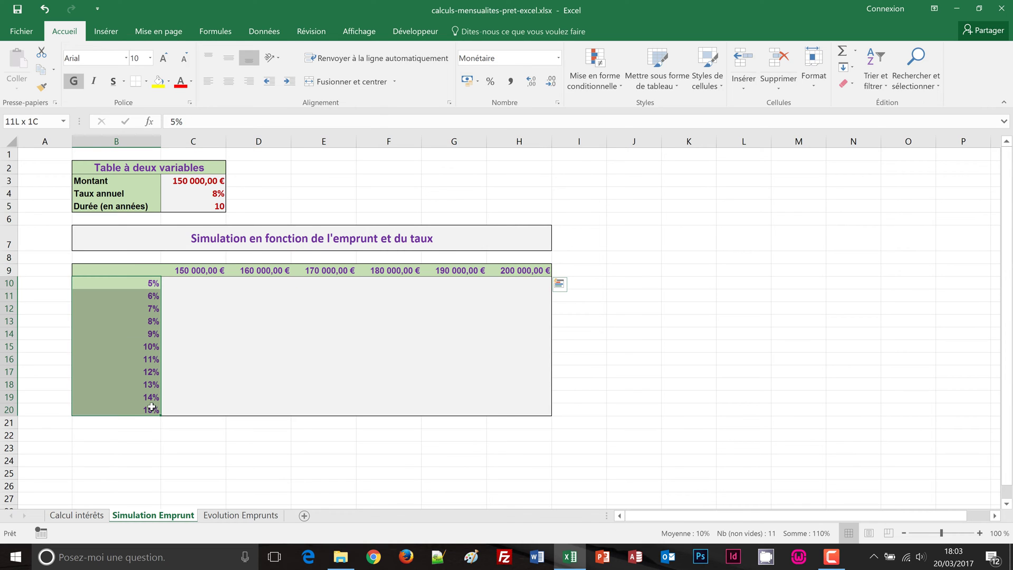
pyautogui.click(224, 207)
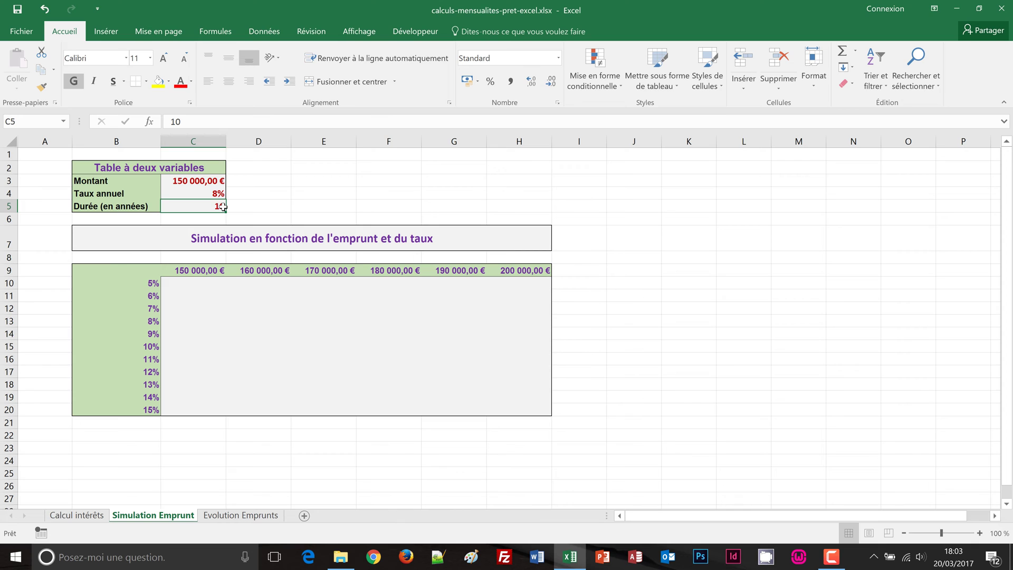
pyautogui.click(240, 516)
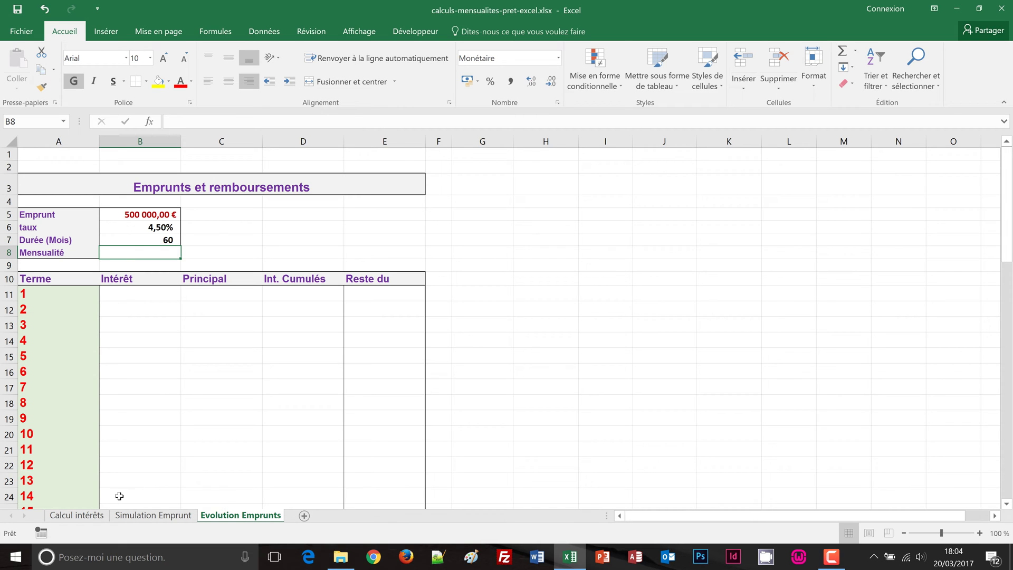
pyautogui.click(97, 517)
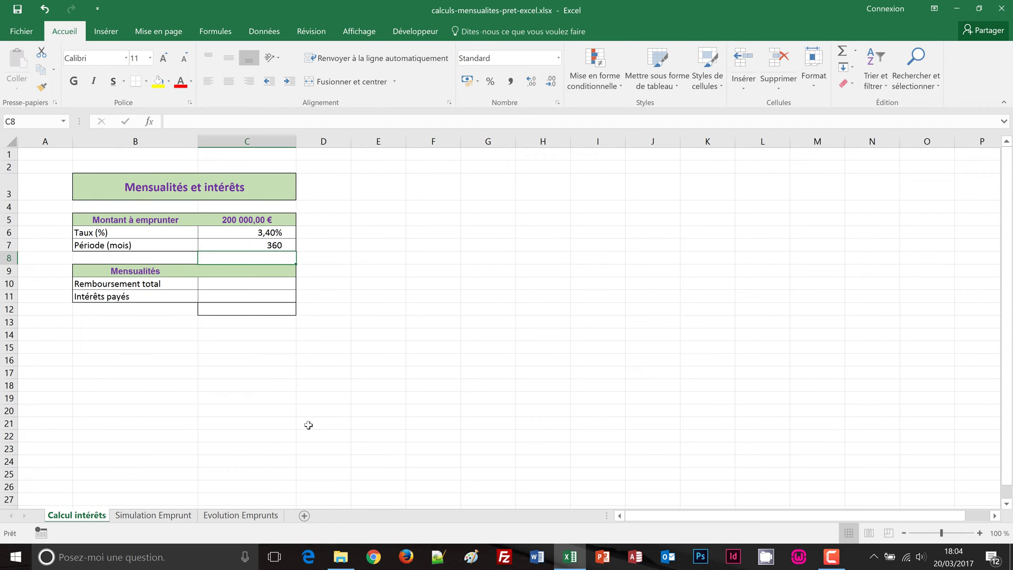
# - Calculate the monthly payment in C9 with the formula =-VPM(C6/12;C7;C5)
pyautogui.click(236, 271)
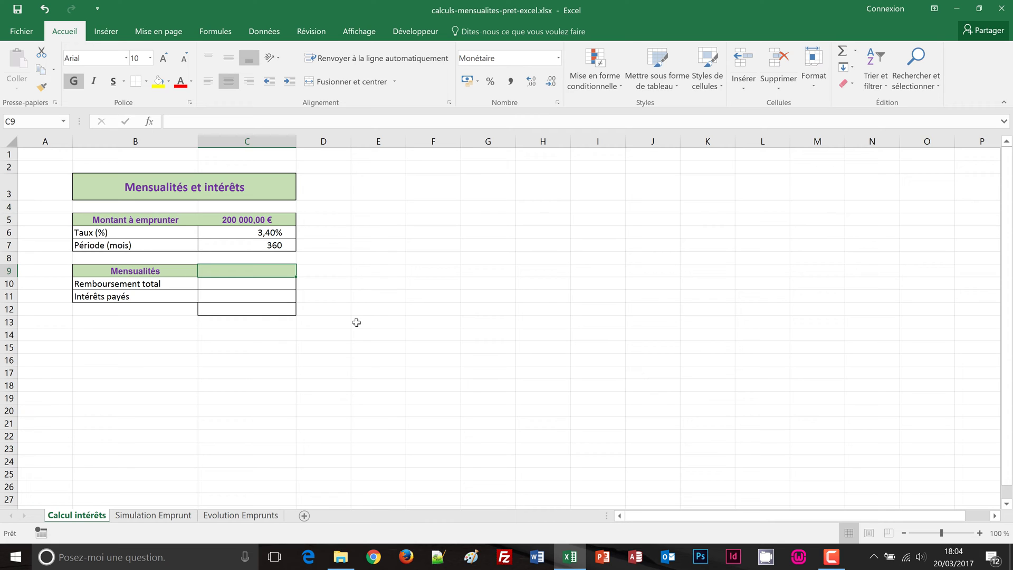
pyautogui.write('=')
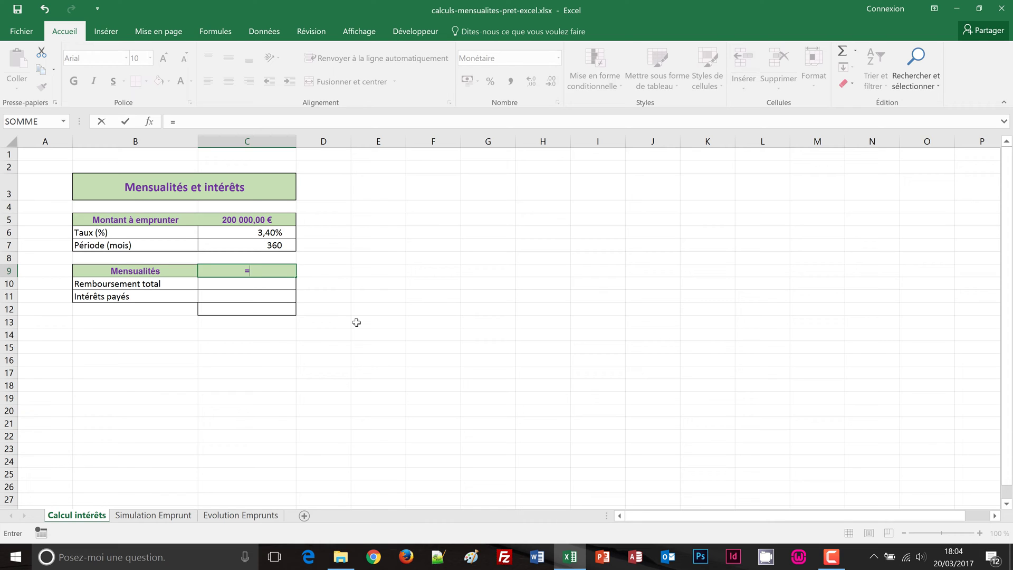
pyautogui.write('-vp')
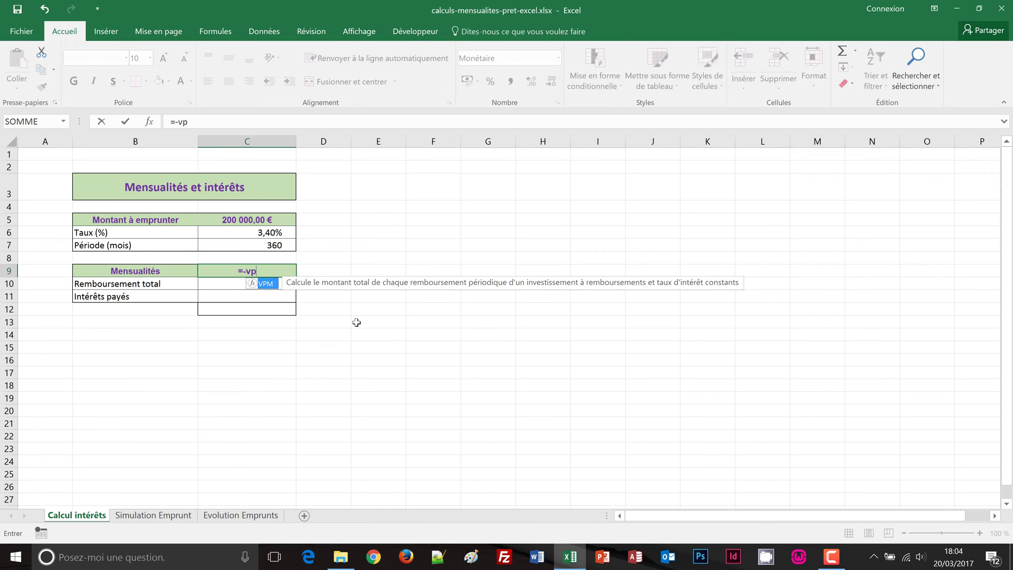
pyautogui.write('m(')
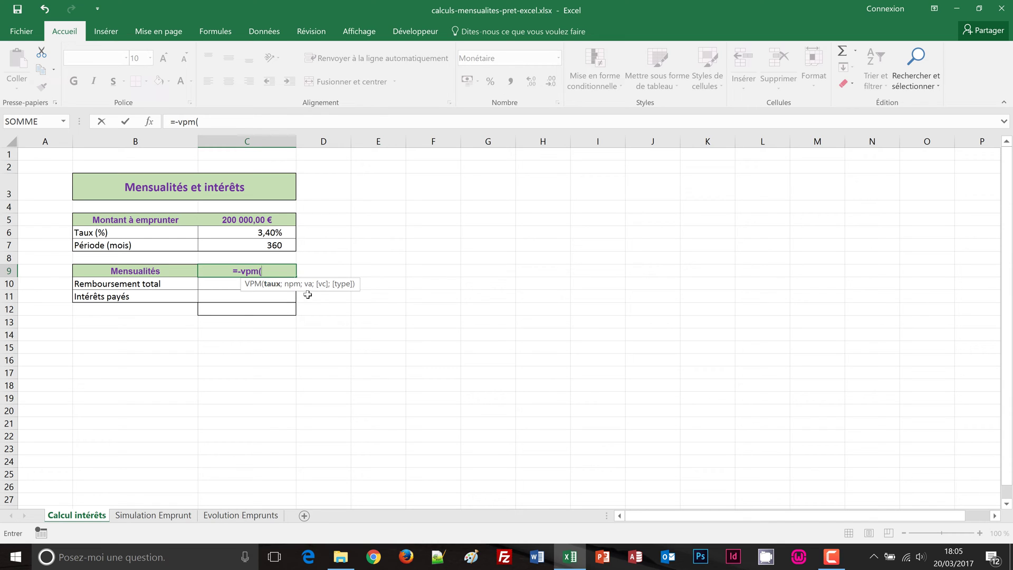
pyautogui.click(265, 232)
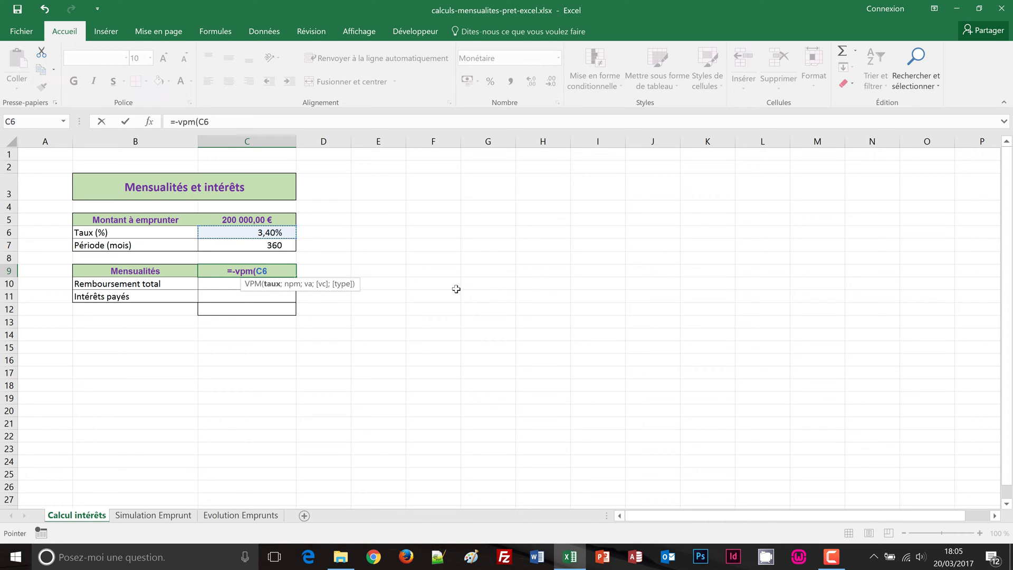
pyautogui.write('/')
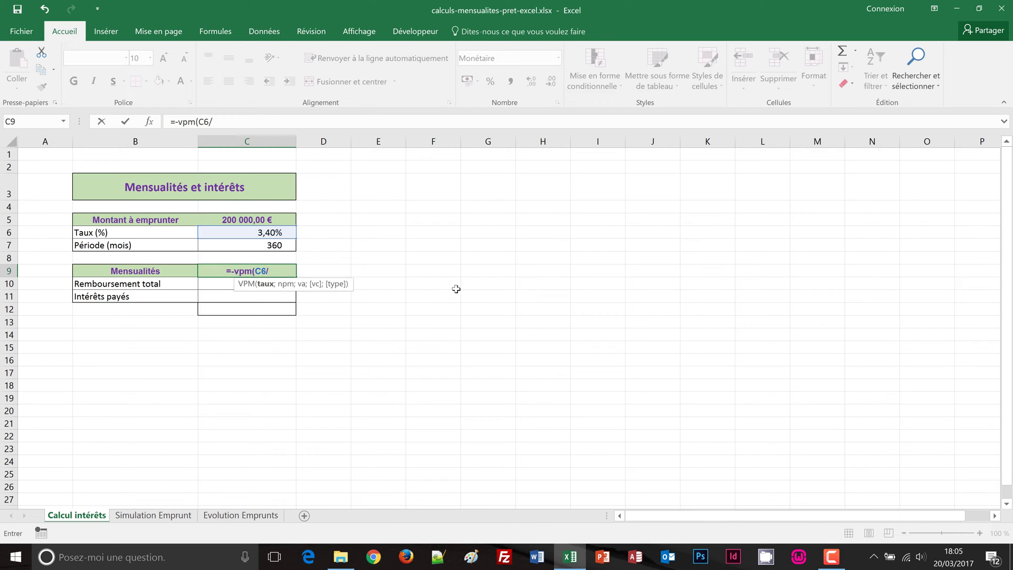
pyautogui.write('12')
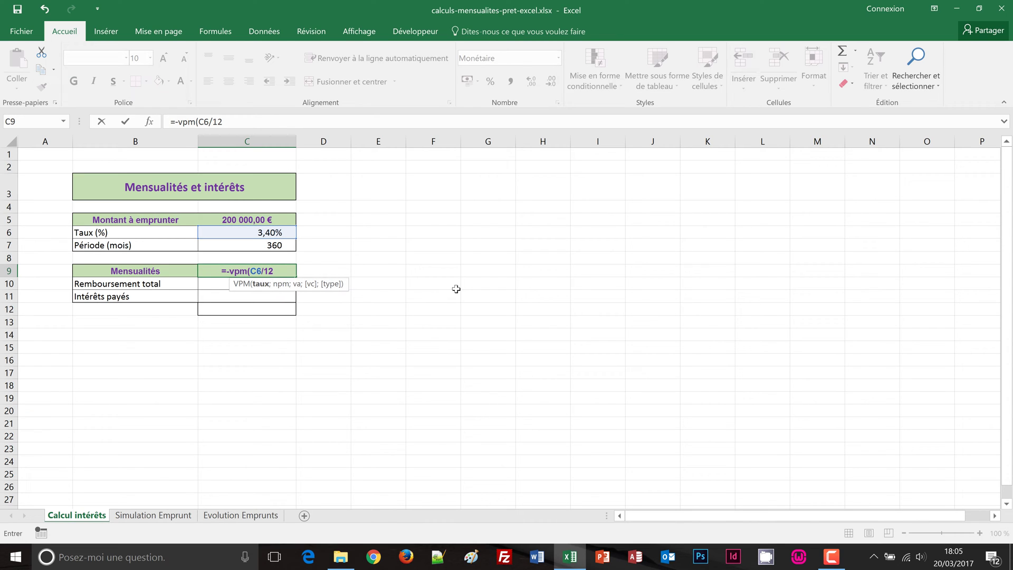
pyautogui.write(';')
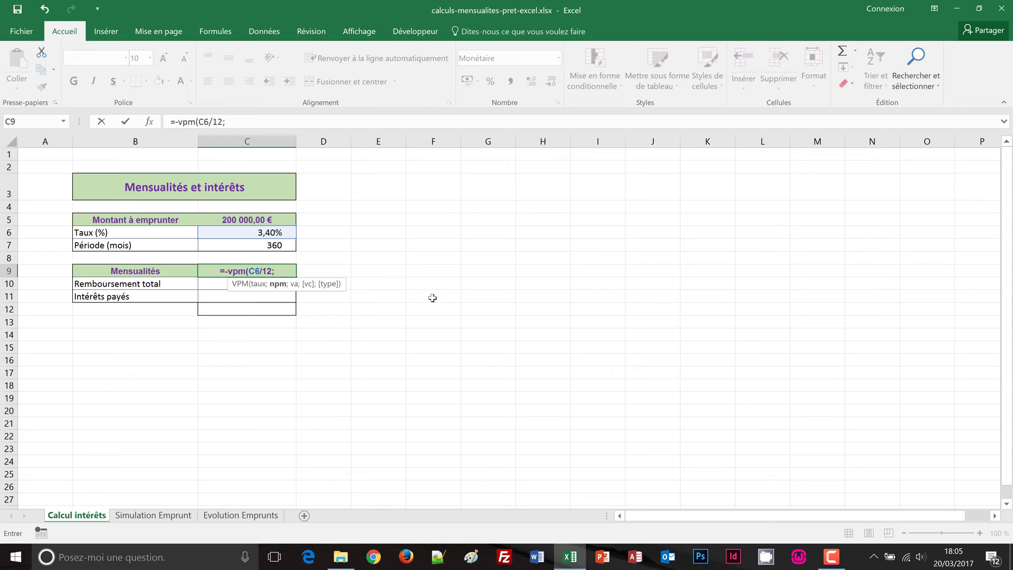
pyautogui.click(280, 244)
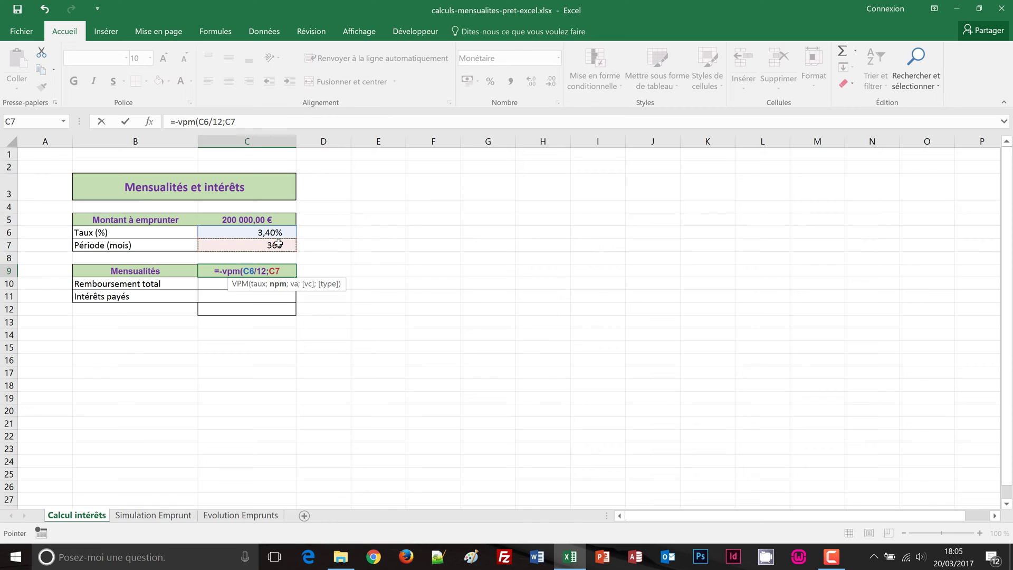
pyautogui.write(';')
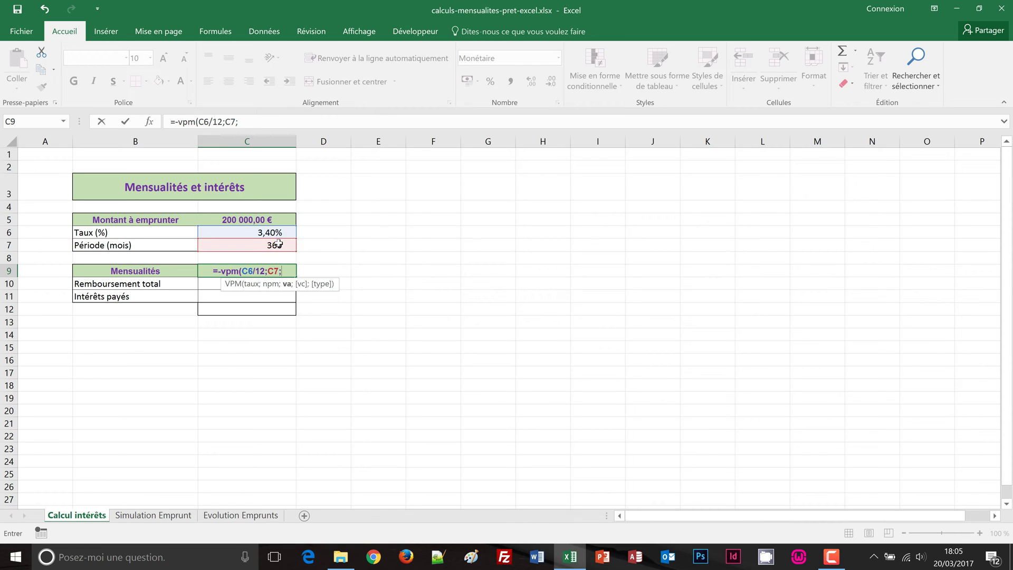
pyautogui.click(260, 218)
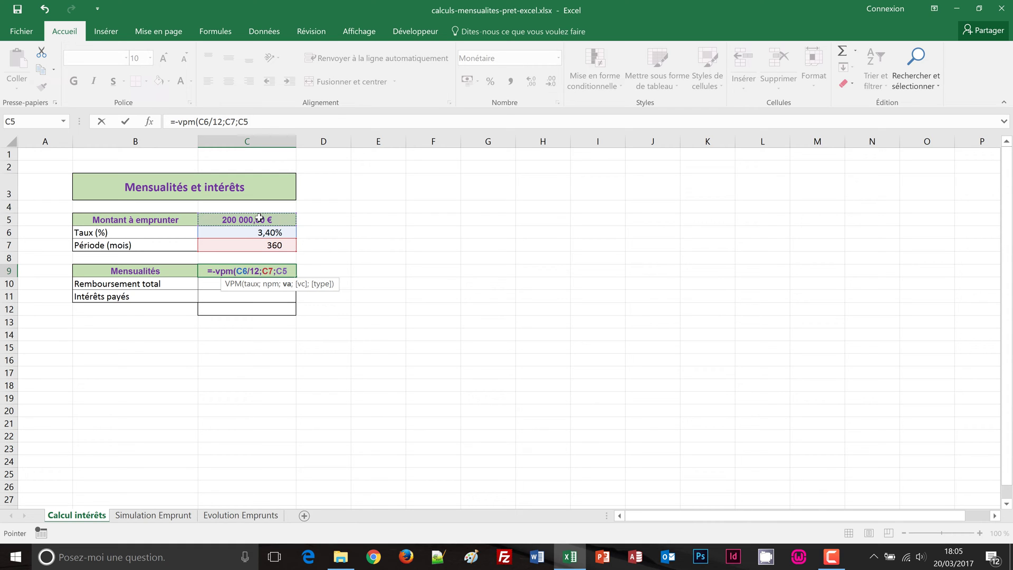
pyautogui.write(')')
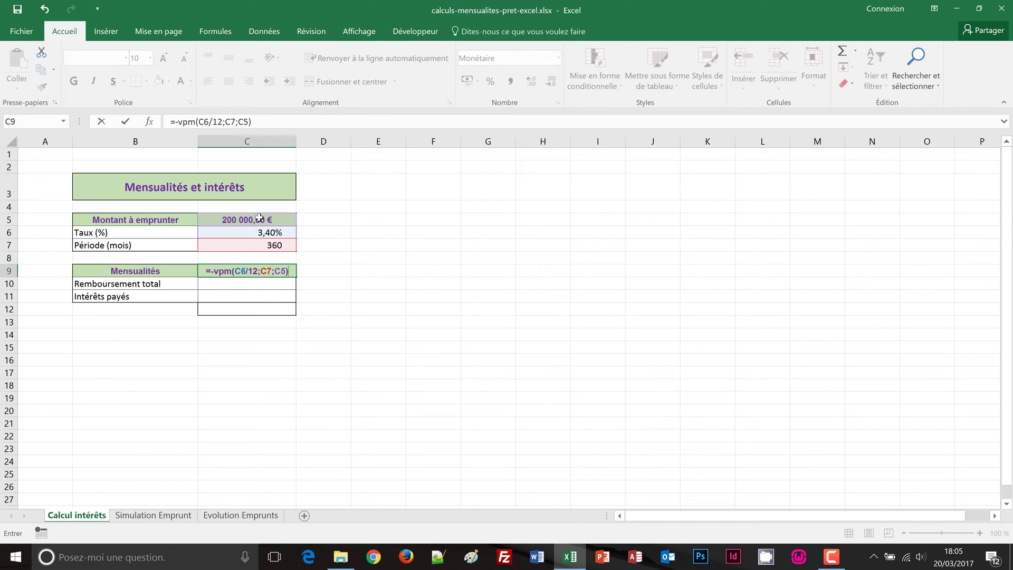
pyautogui.hotkey('ctrl', 'Return')
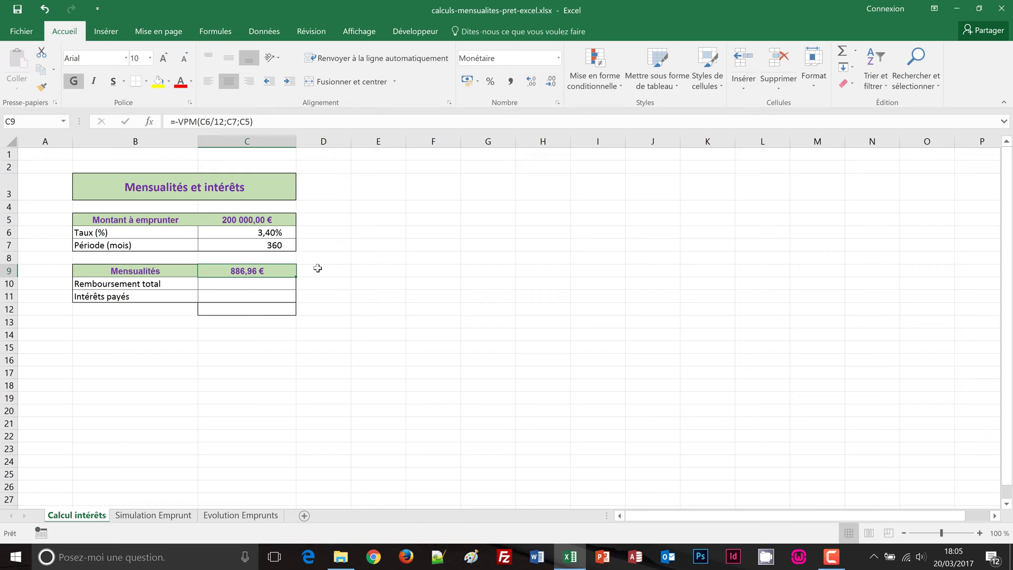
# - Calculate the total repayment in C10 by multiplying the monthly payment by the number of months, =C9*C7
pyautogui.click(253, 284)
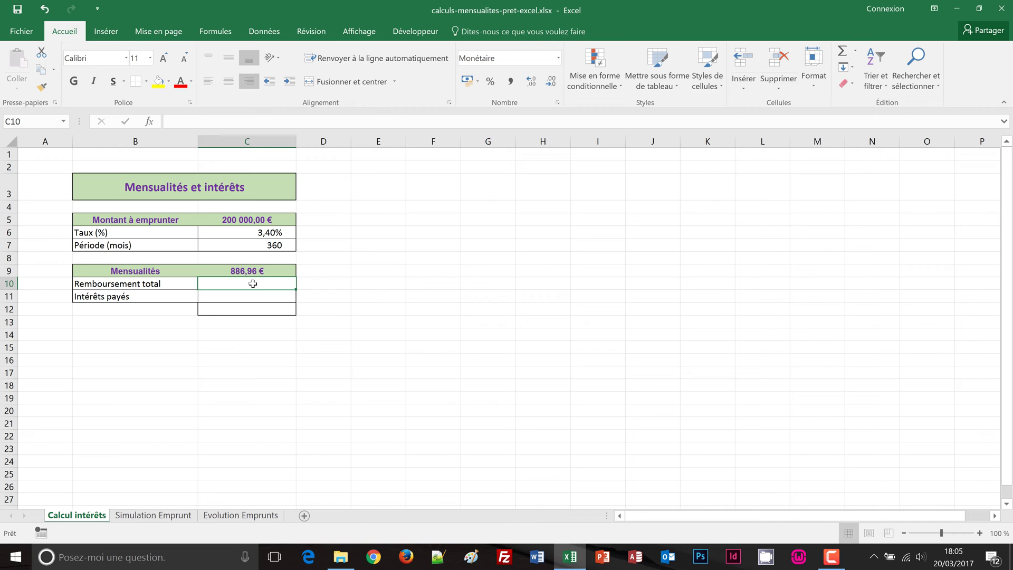
pyautogui.write('=')
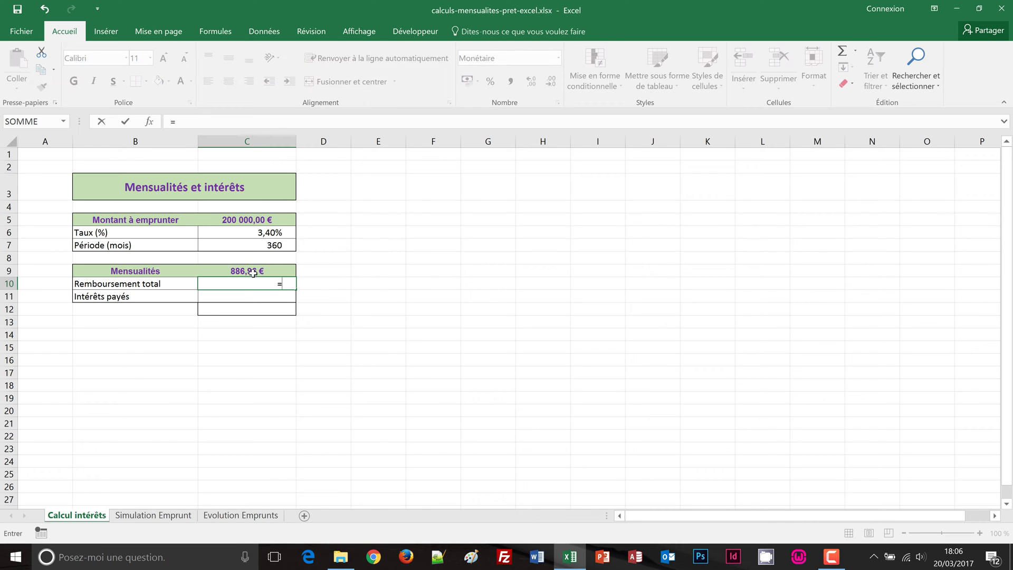
pyautogui.click(251, 270)
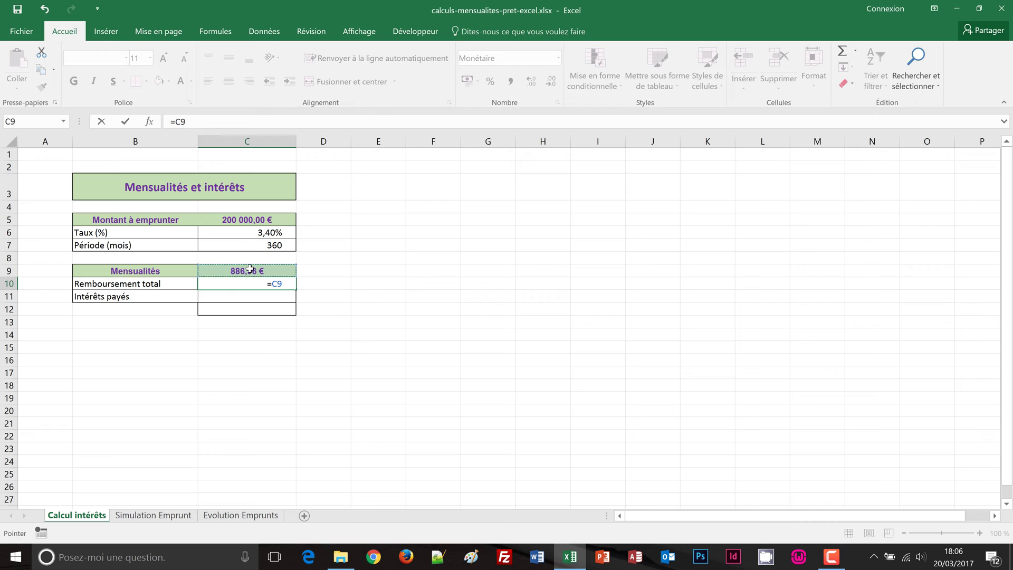
pyautogui.write('*')
pyautogui.click(265, 244)
pyautogui.hotkey('ctrl', 'Return')
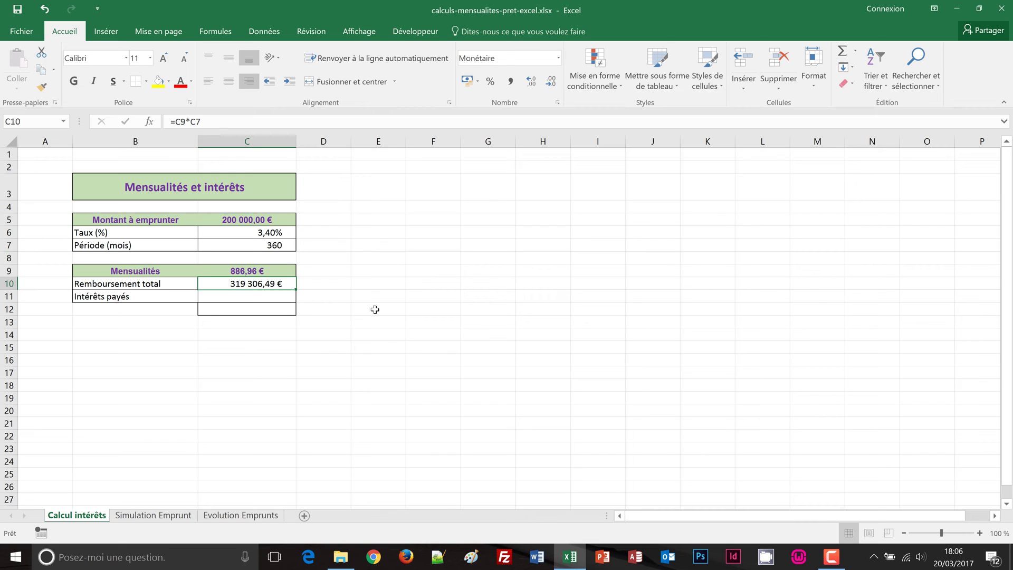
# - Calculate the interest paid in C11 by subtracting the borrowed amount from the total repayment, =C10-C5
pyautogui.click(268, 297)
pyautogui.write('=')
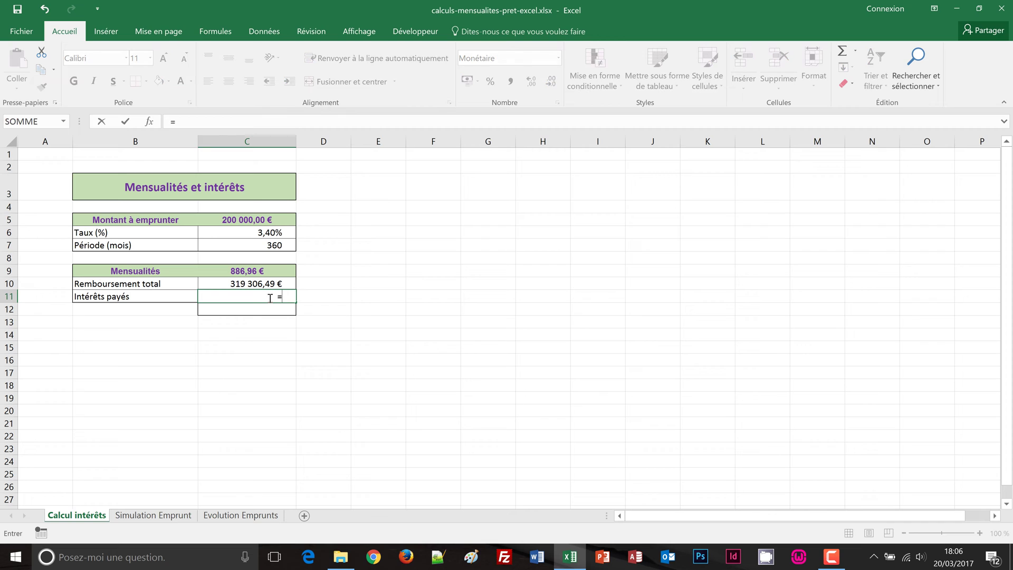
pyautogui.click(256, 281)
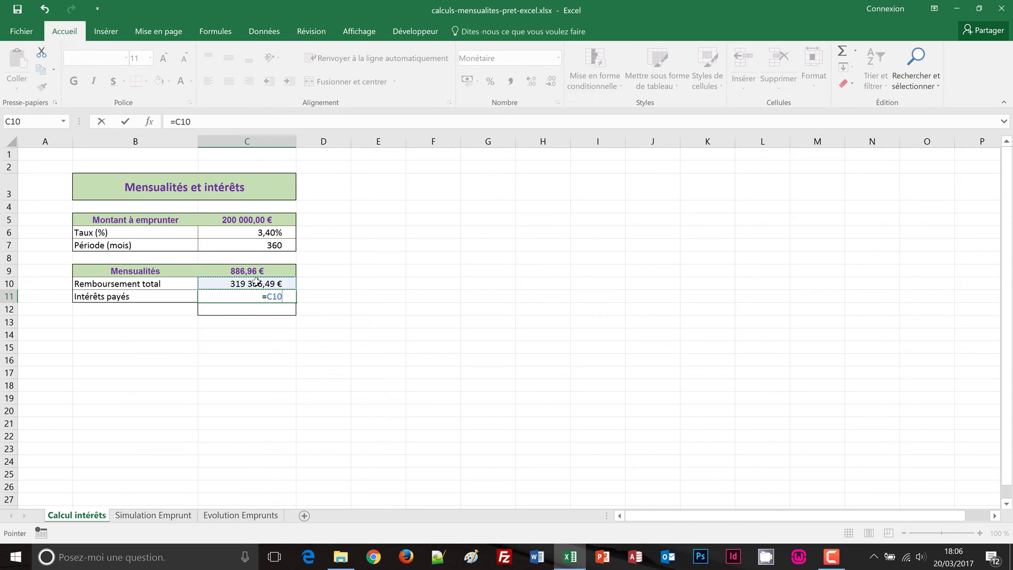
pyautogui.write('-')
pyautogui.click(251, 219)
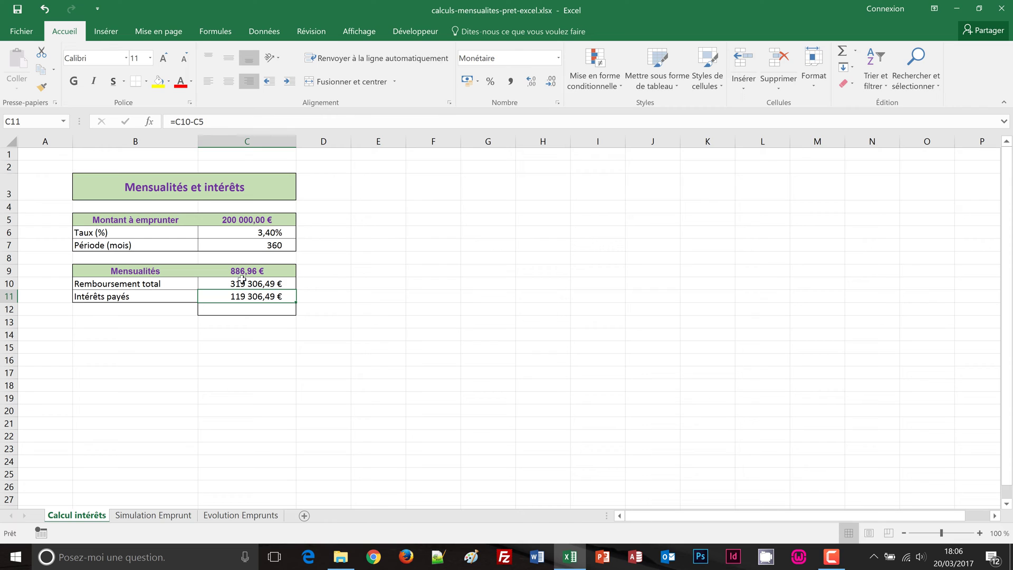
# - Calculate the interest as a share of the borrowed amount in C12 with the formula =C11/C5
pyautogui.click(242, 308)
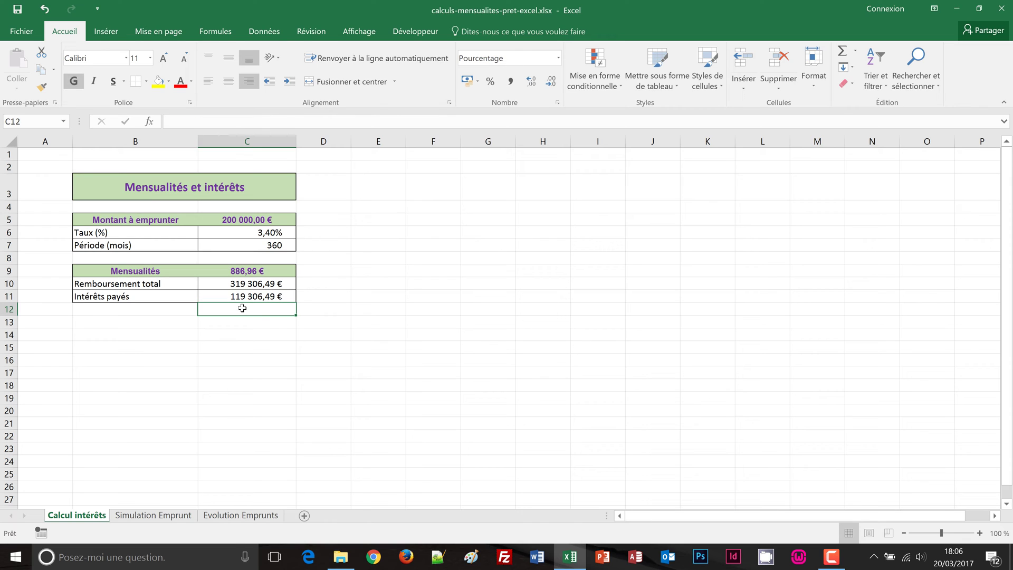
pyautogui.write('=')
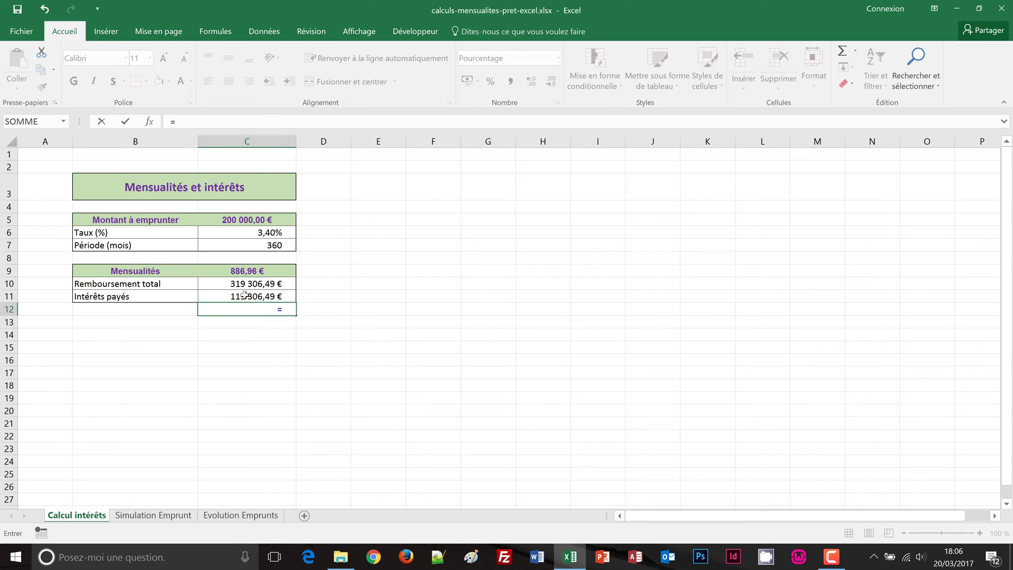
pyautogui.click(245, 295)
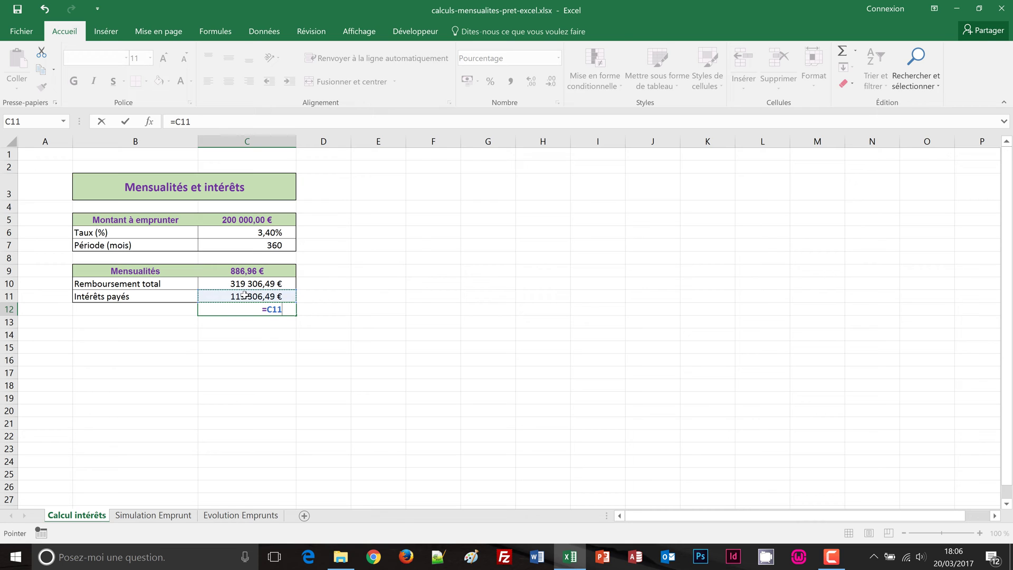
pyautogui.write('/')
pyautogui.click(241, 218)
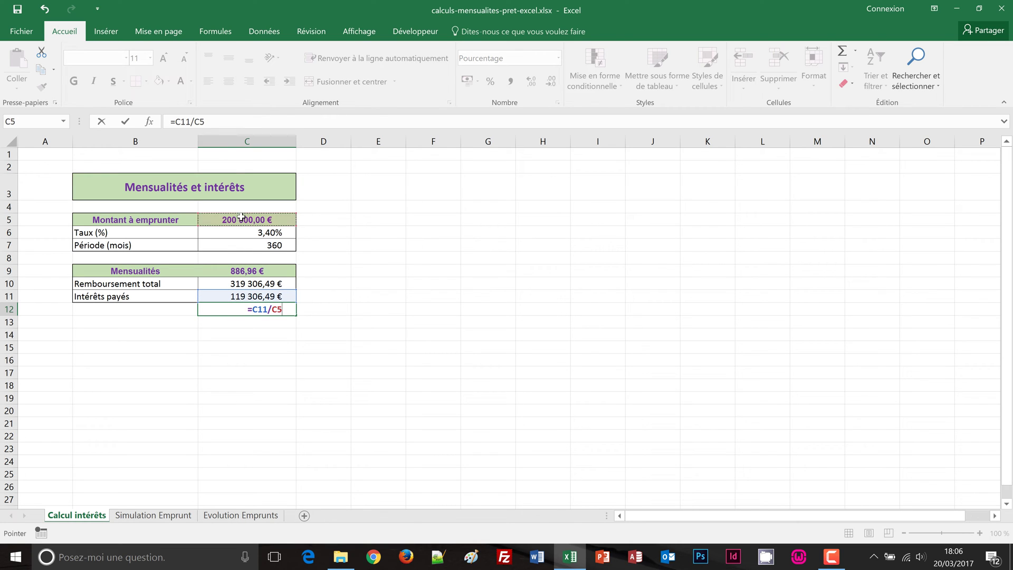
pyautogui.hotkey('ctrl', 'Return')
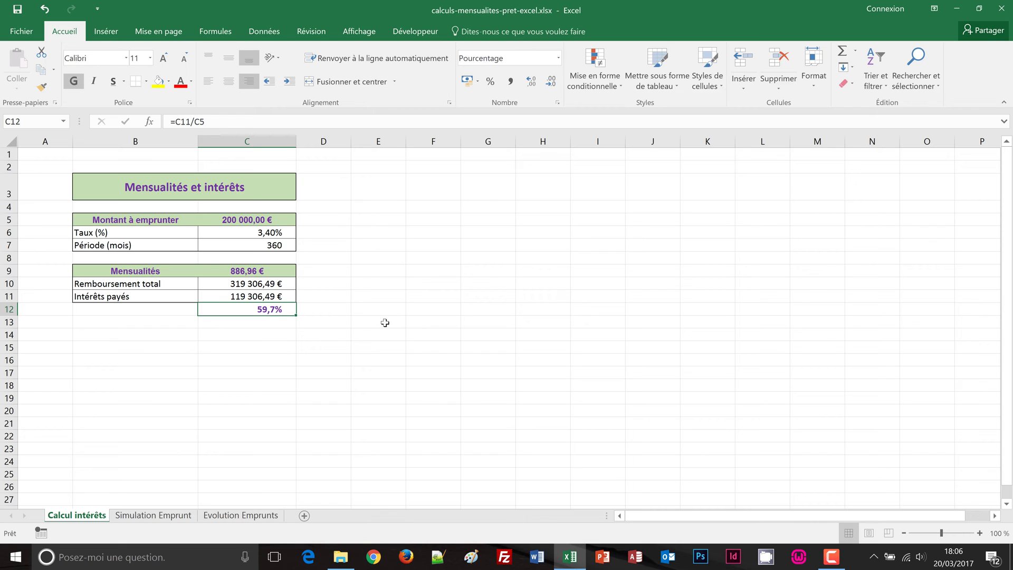
# - Set the loan period in C7 to 240 months and check the monthly payment formula in C9
pyautogui.click(277, 245)
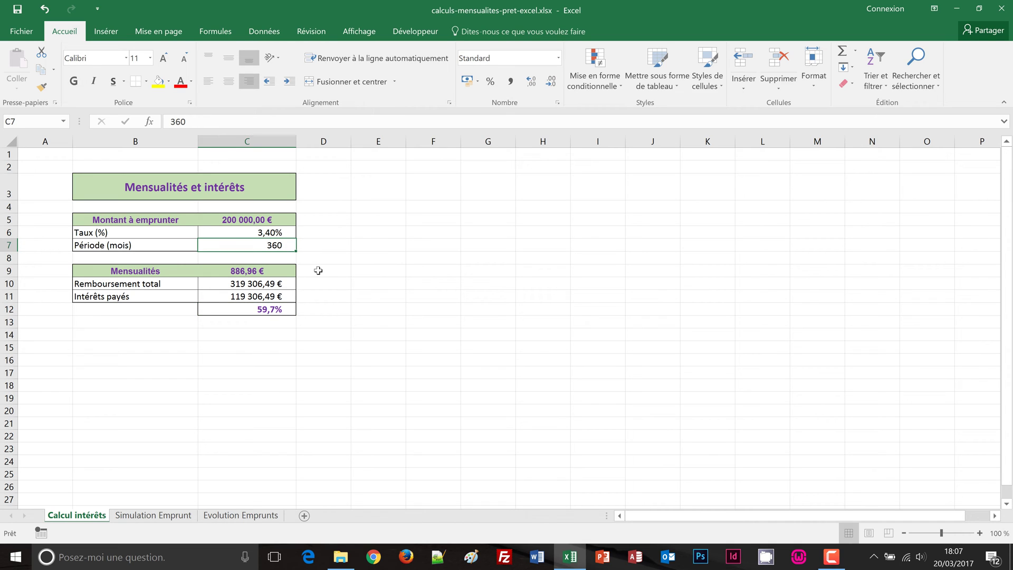
pyautogui.write('24')
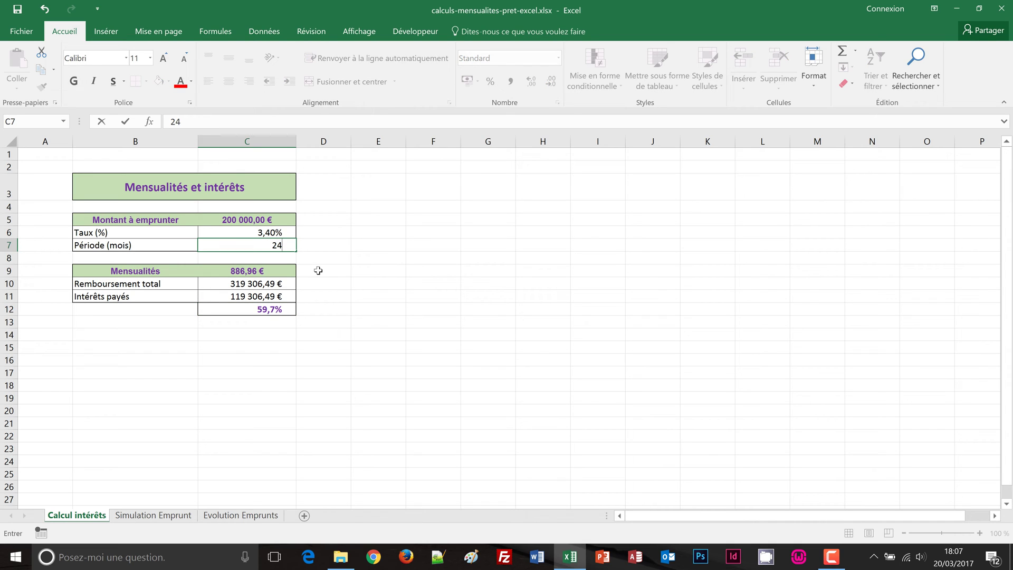
pyautogui.write('0')
pyautogui.hotkey('ctrl', 'Return')
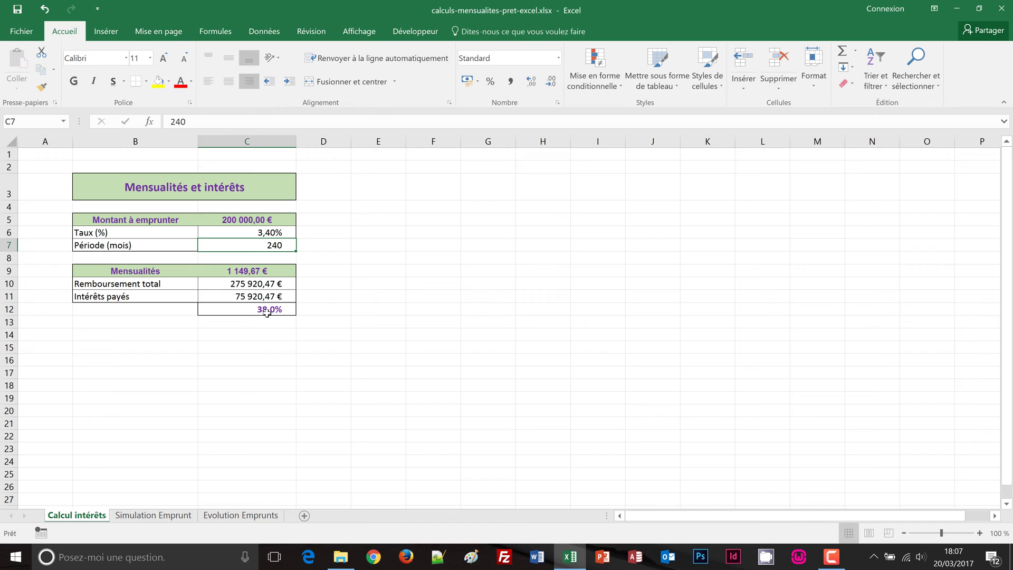
pyautogui.click(252, 271)
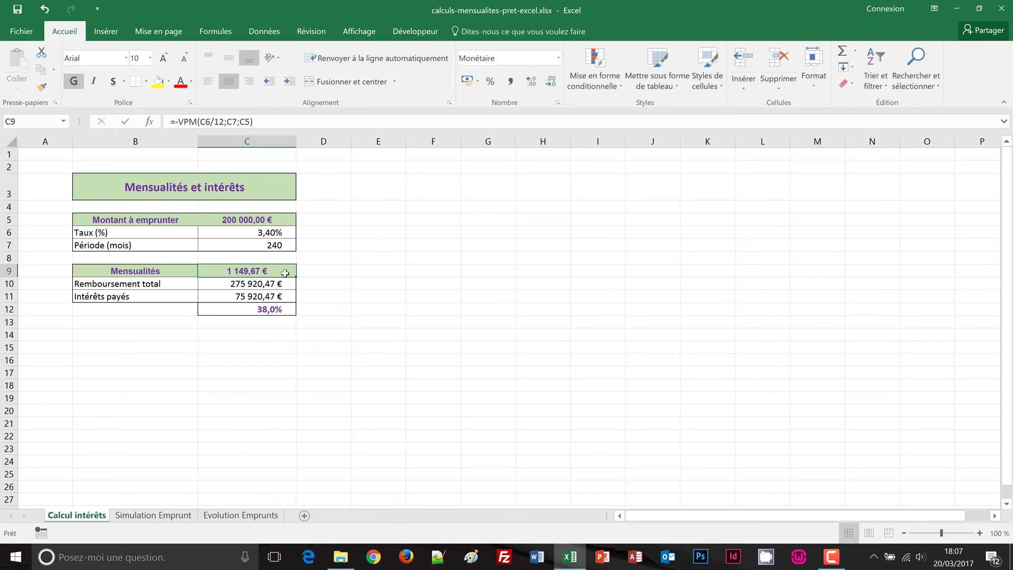
# - On the Simulation Emprunt sheet, start an =ABS(VPM( formula for C10:H20, using the column-locked rate $B10 as first argument
pyautogui.click(153, 516)
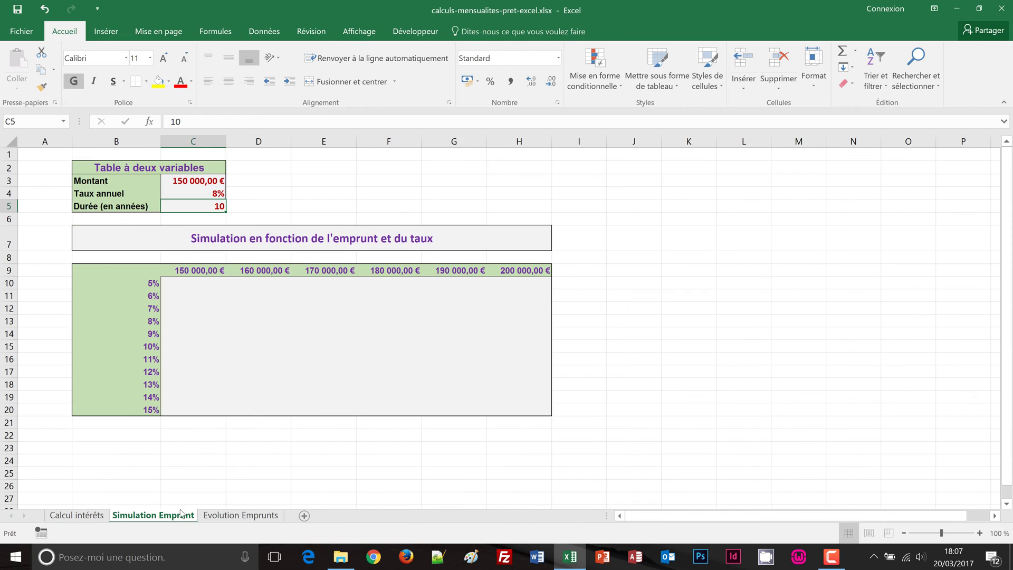
pyautogui.click(195, 285)
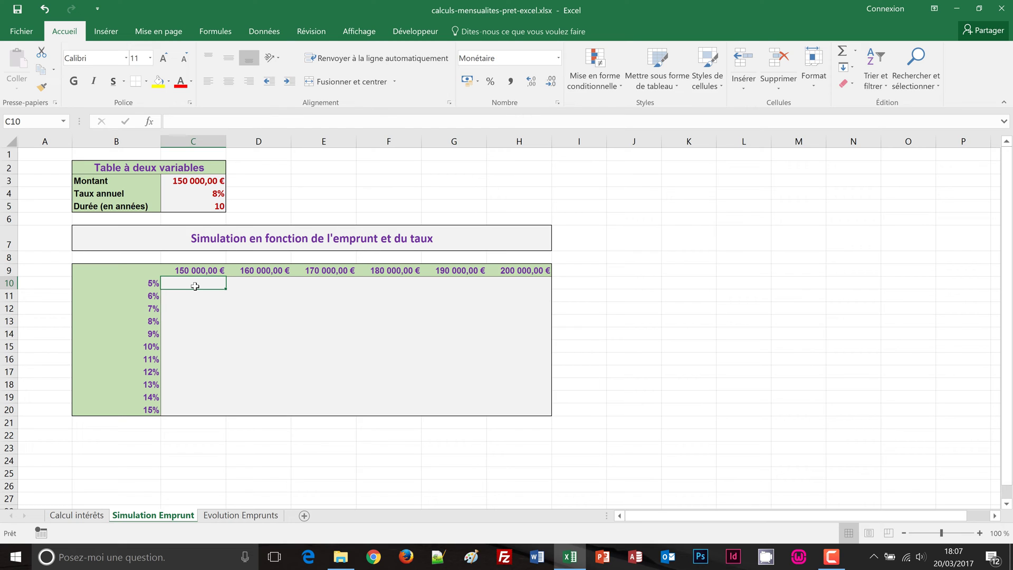
pyautogui.moveTo(194, 286); pyautogui.dragTo(519, 412)
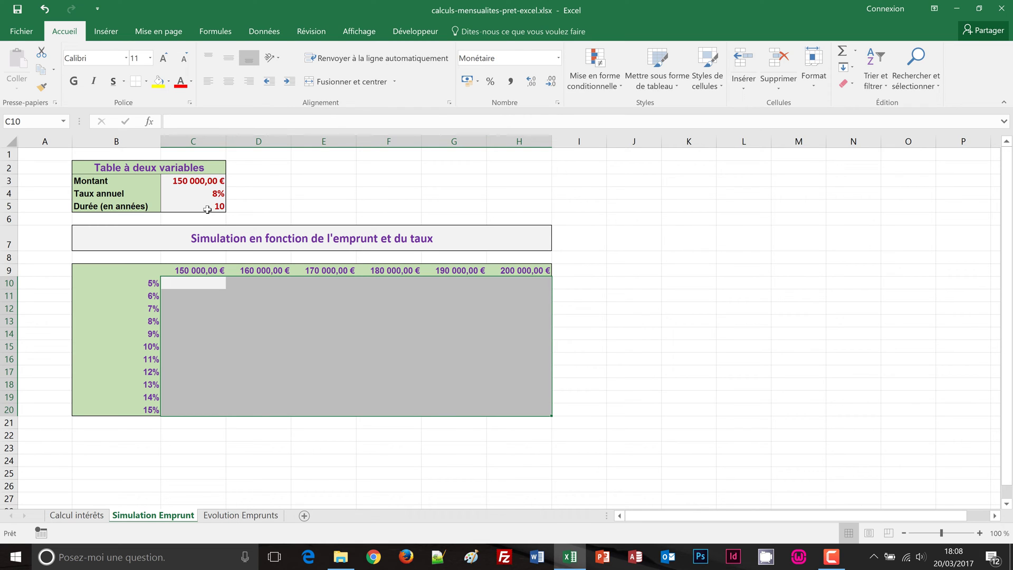
pyautogui.write('=')
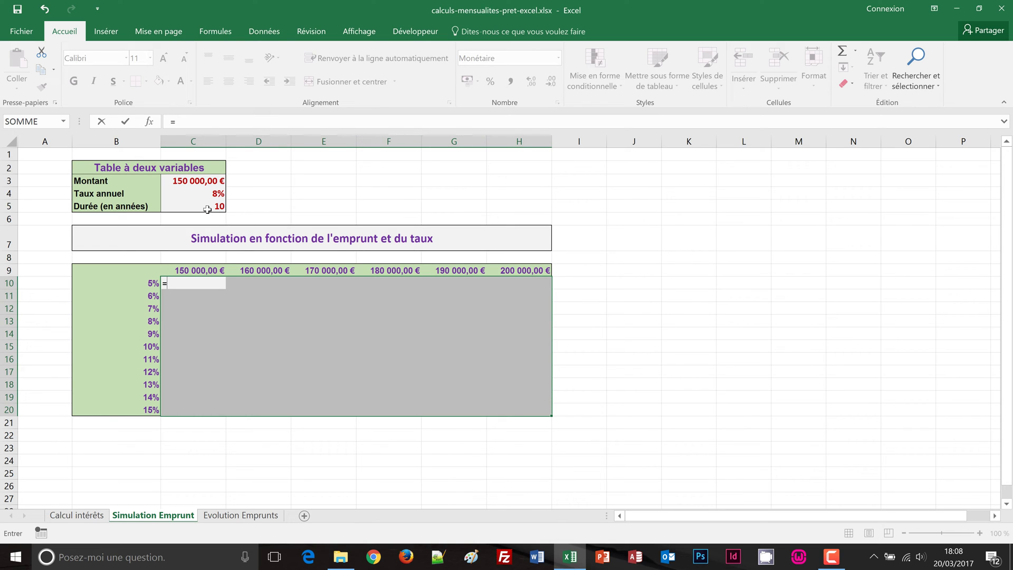
pyautogui.write('abs')
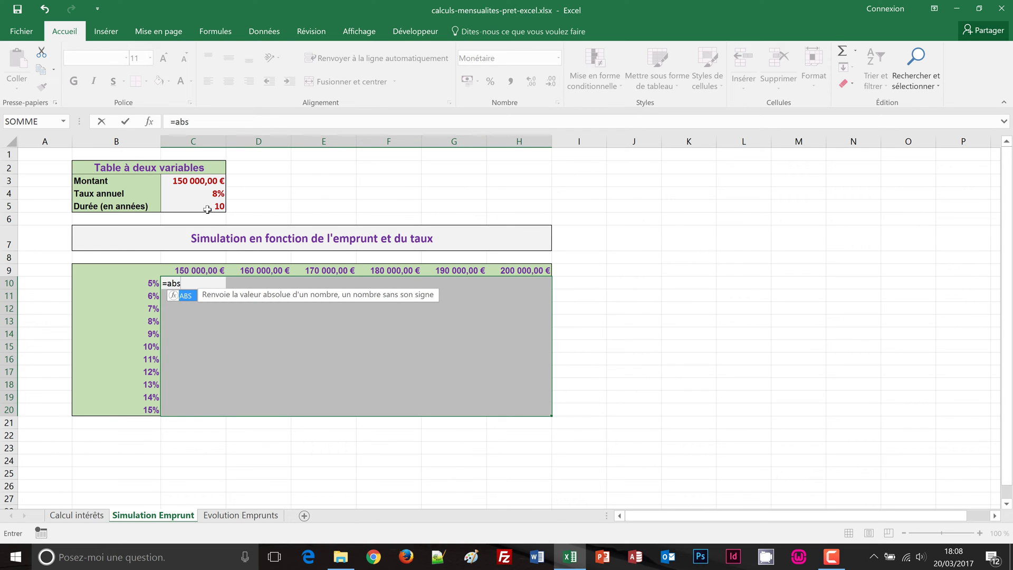
pyautogui.write('(')
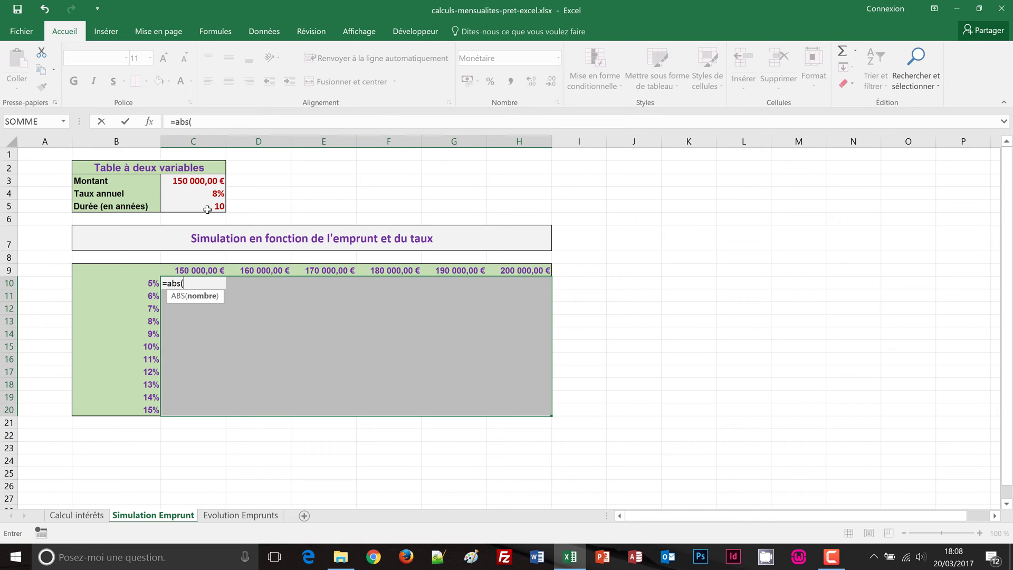
pyautogui.write('vpm(')
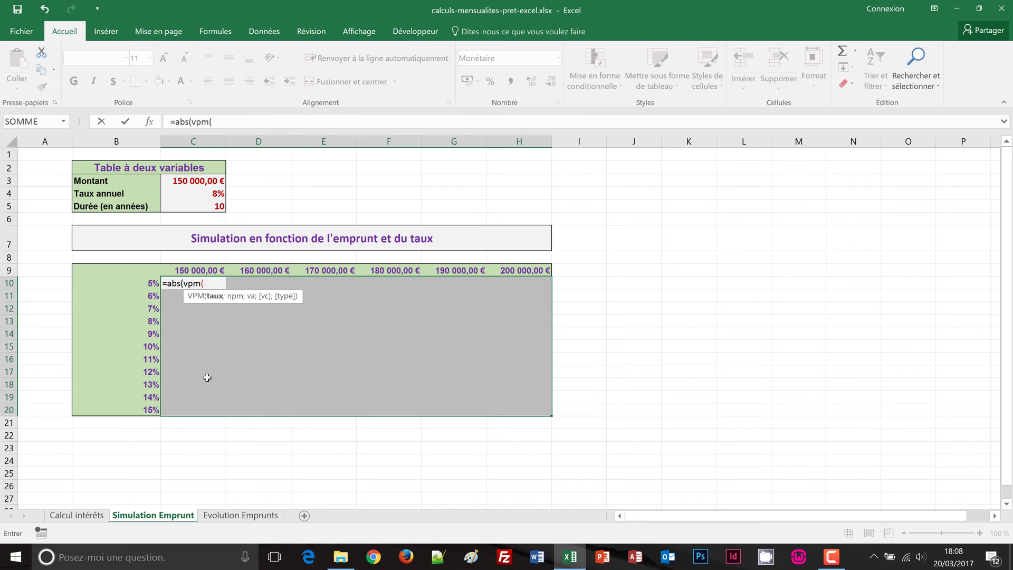
pyautogui.click(142, 283)
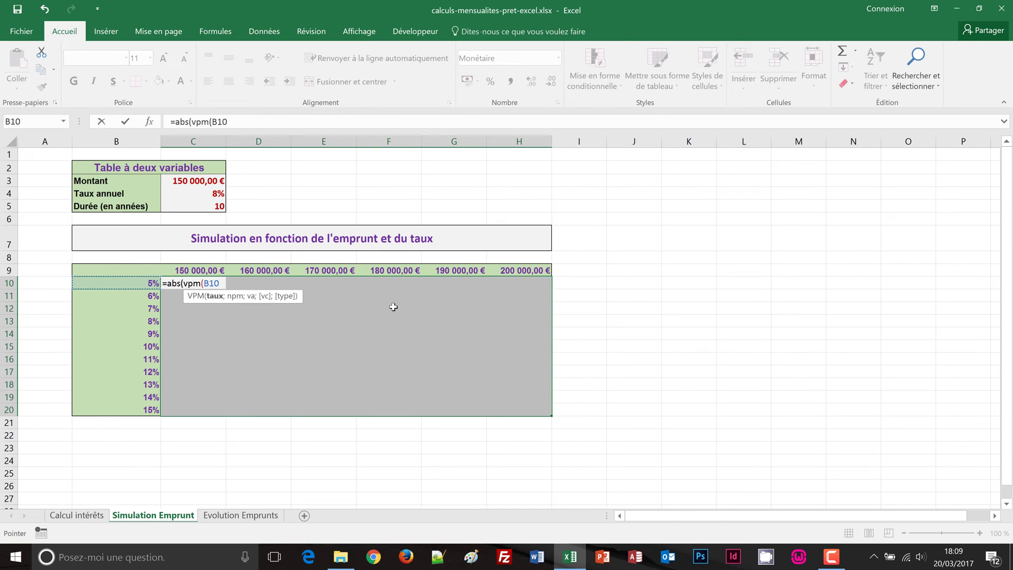
pyautogui.press('F4')
pyautogui.press('F4')
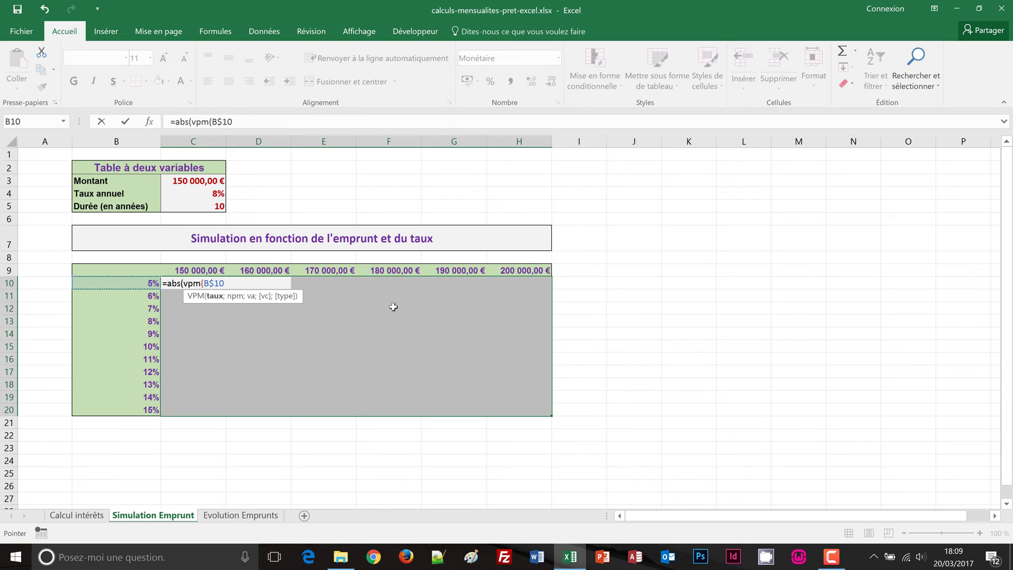
pyautogui.press('F4')
pyautogui.write(';')
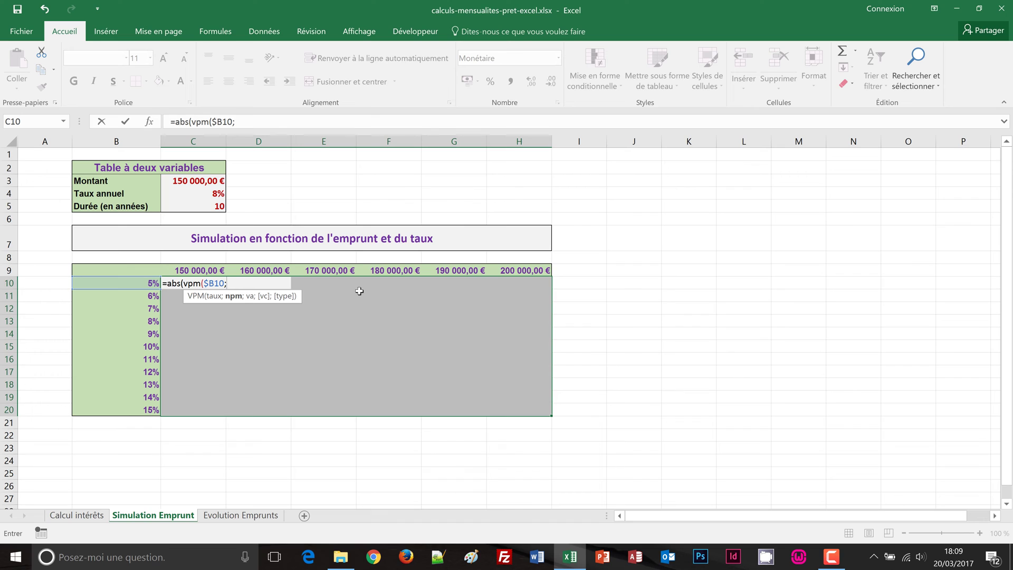
# - Add the duration $C$5 and amount C$9 to the formula, and fill C10:H20 with =ABS(VPM($B10;$C$5;C$9))
pyautogui.click(203, 205)
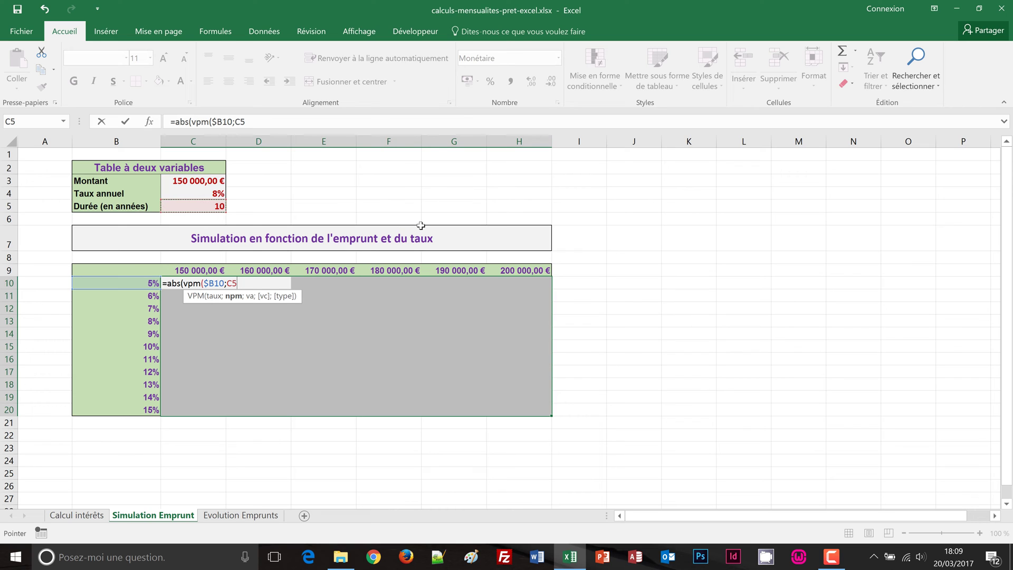
pyautogui.press('F4')
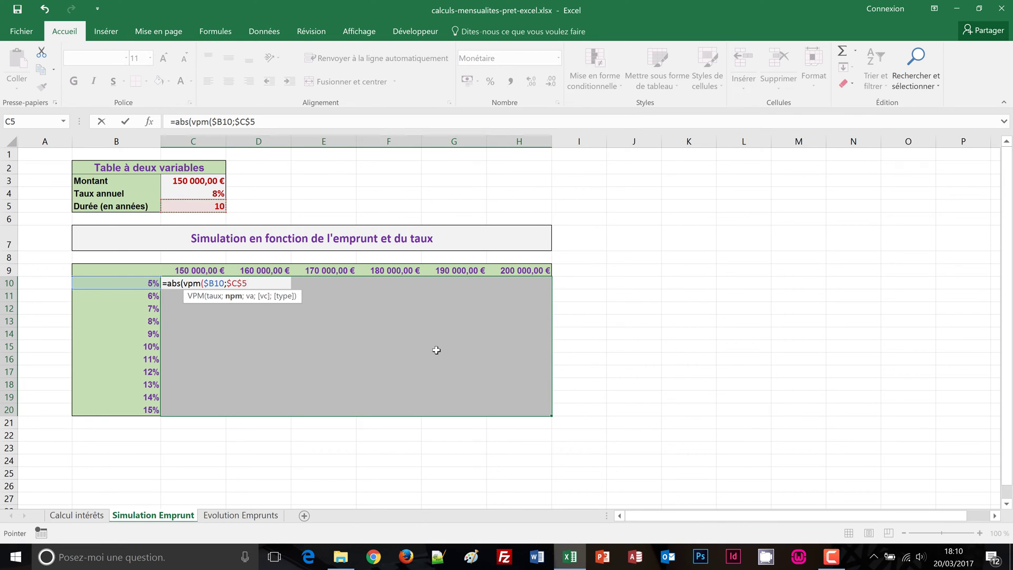
pyautogui.write(';')
pyautogui.click(193, 270)
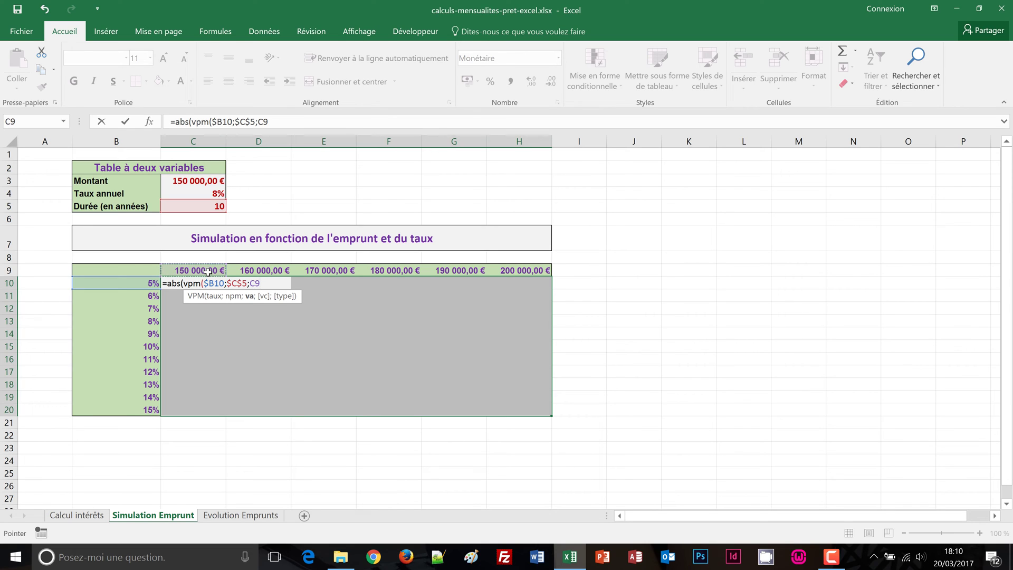
pyautogui.press('F4')
pyautogui.press('F4')
pyautogui.write(')')
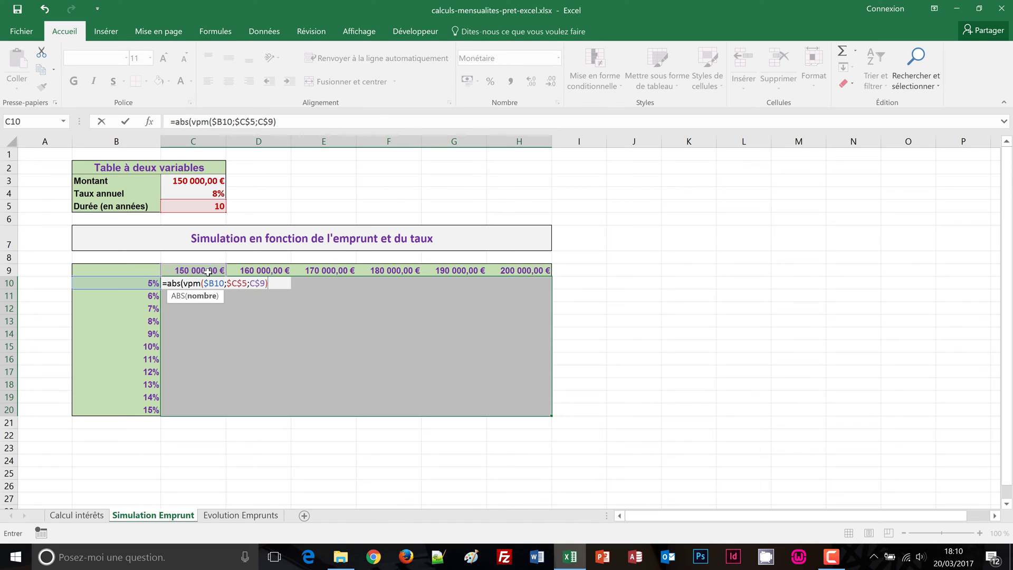
pyautogui.write(')')
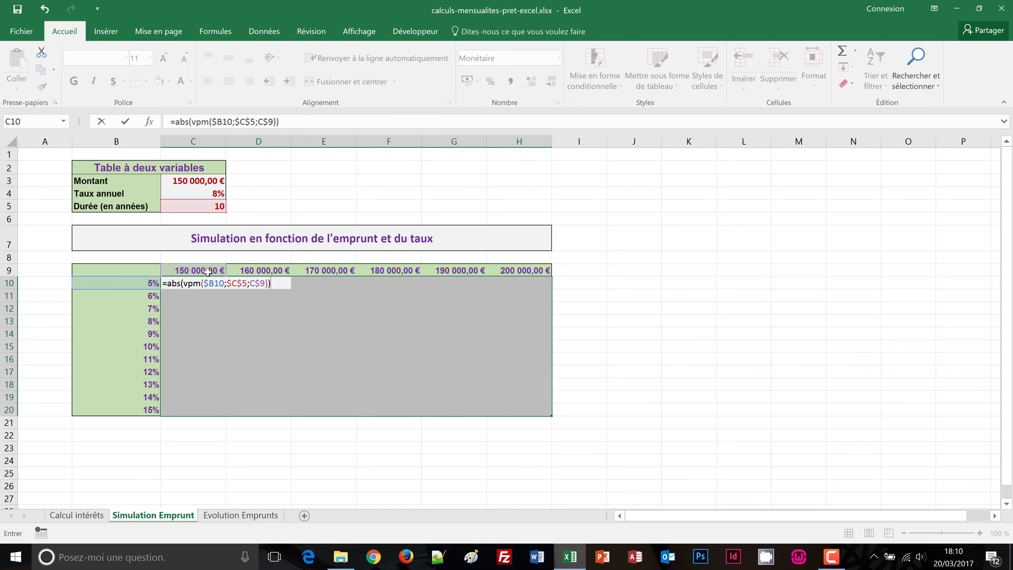
pyautogui.hotkey('ctrl', 'Return')
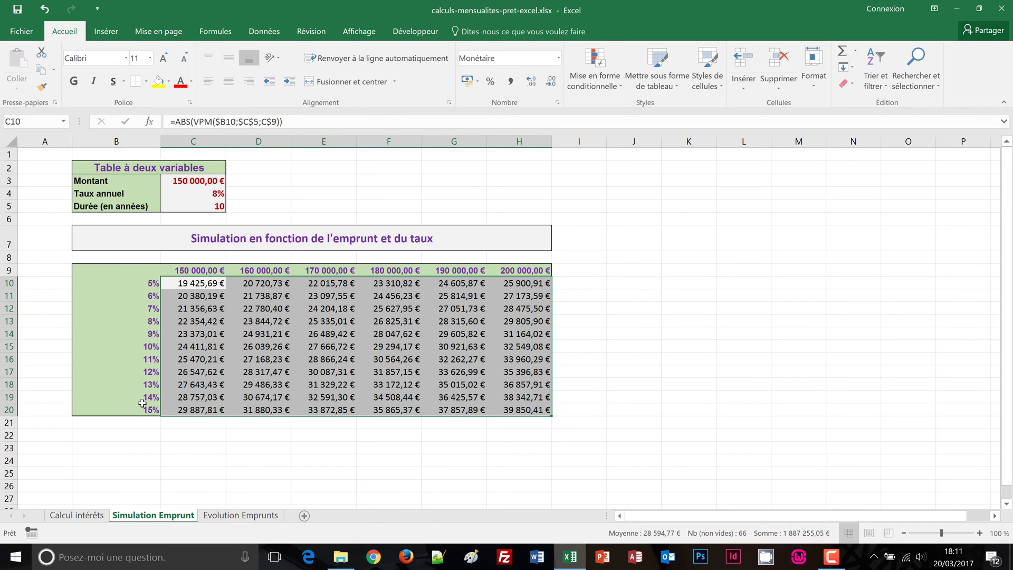
# - Open the Evolution Emprunts sheet and look through the loan parameters and the full list of repayment terms
pyautogui.click(238, 515)
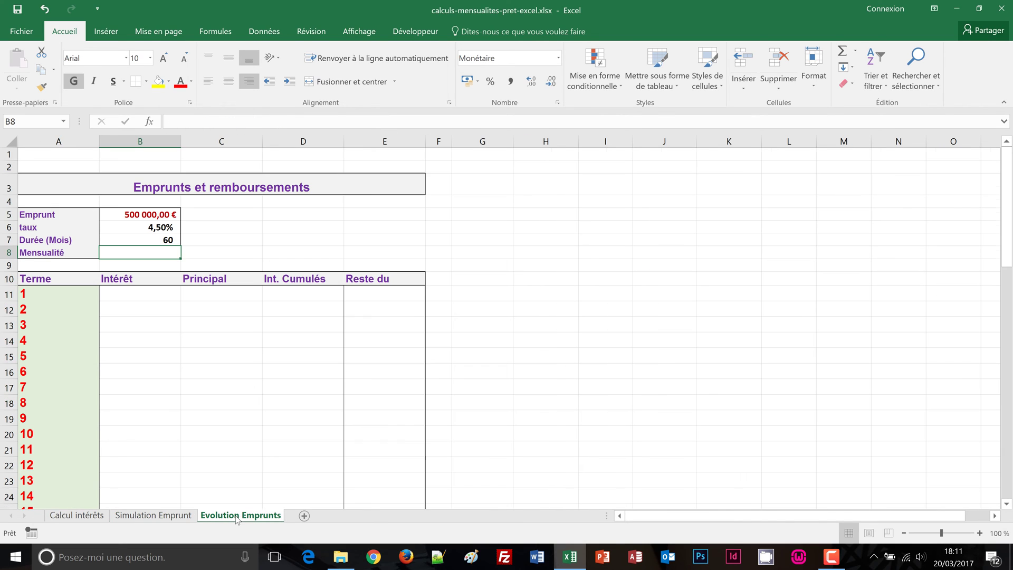
pyautogui.click(515, 305)
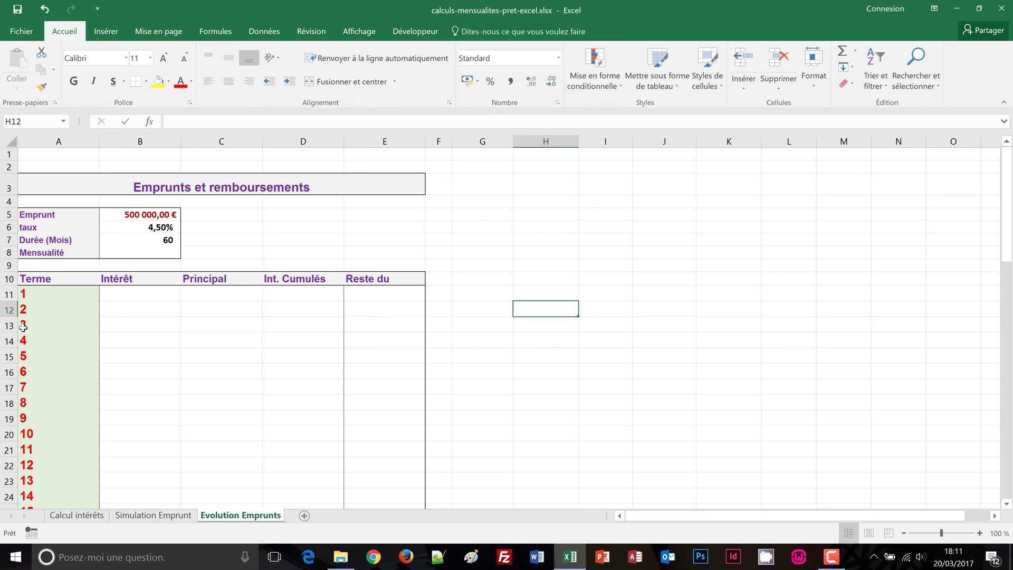
pyautogui.scroll(-9, 68, 430)
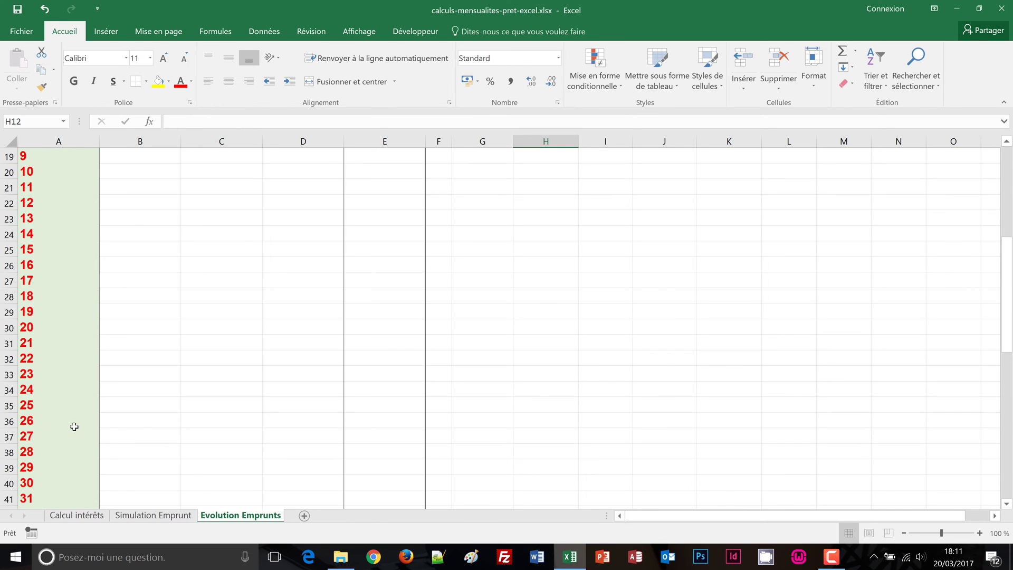
pyautogui.scroll(-9, 77, 423)
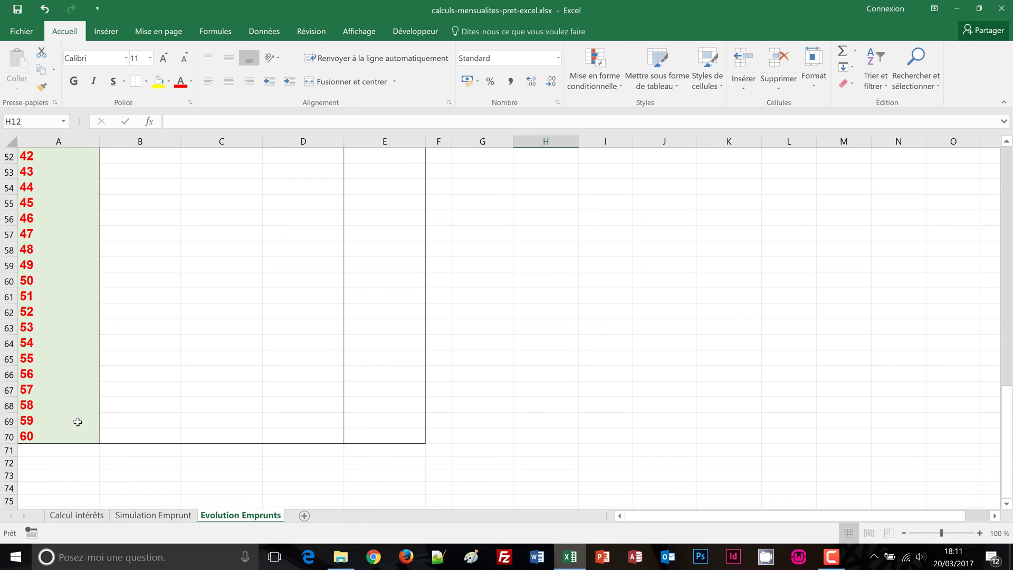
pyautogui.scroll(18, 318, 345)
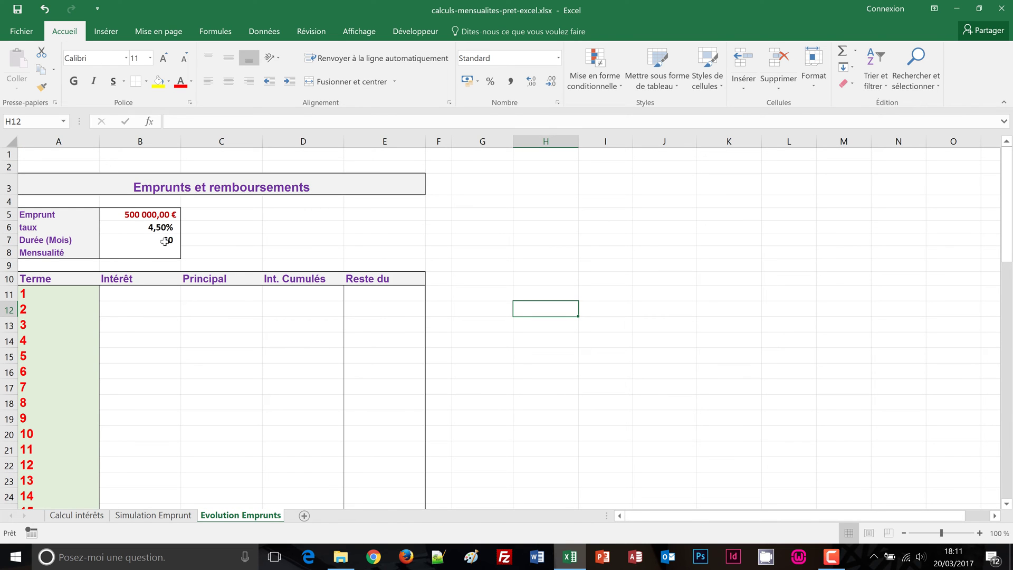
pyautogui.click(145, 296)
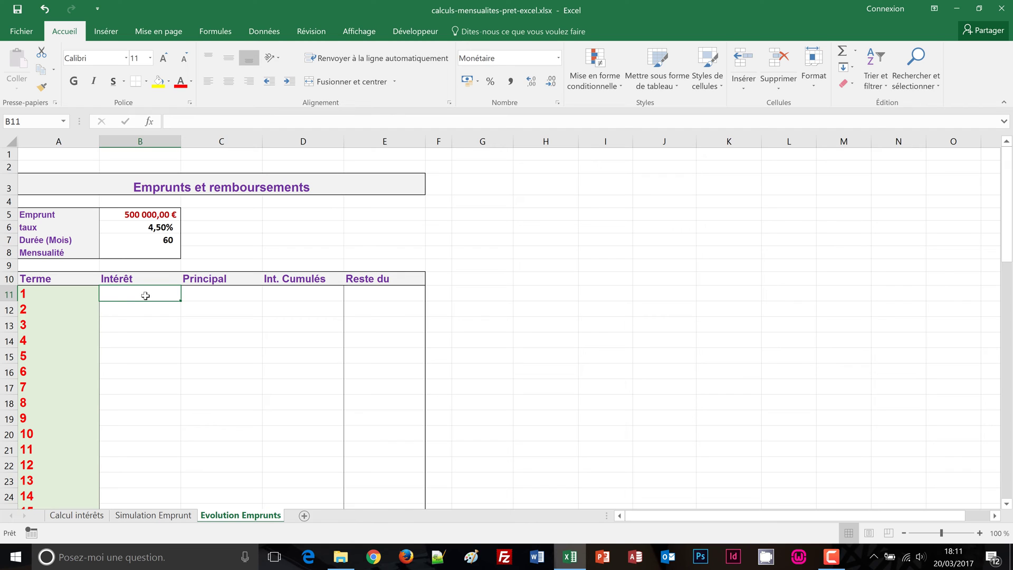
# - Calculate the Mensualité in B8 with the formula =-VPM(B6/12;B7;B5)
pyautogui.click(149, 252)
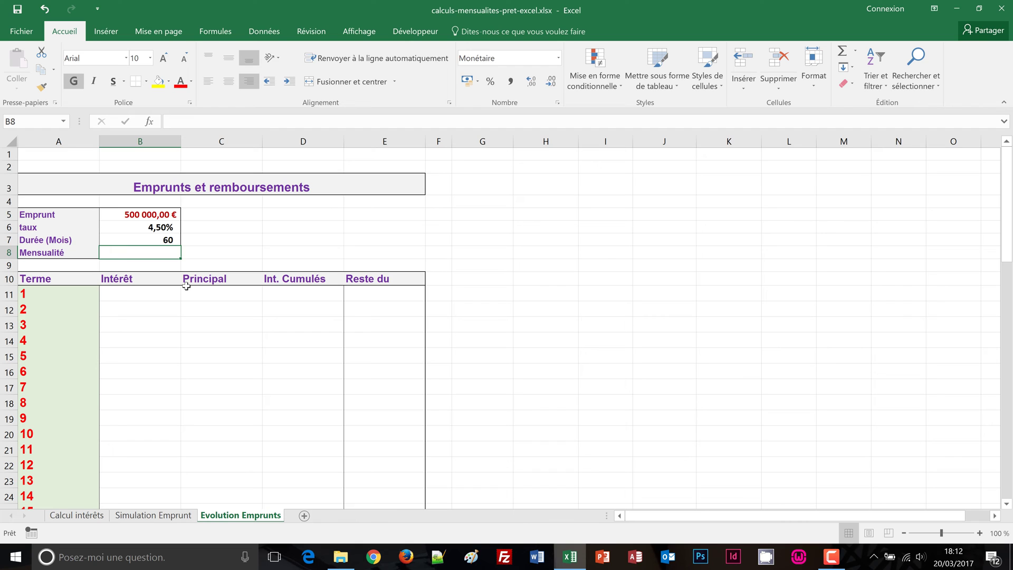
pyautogui.write('=-')
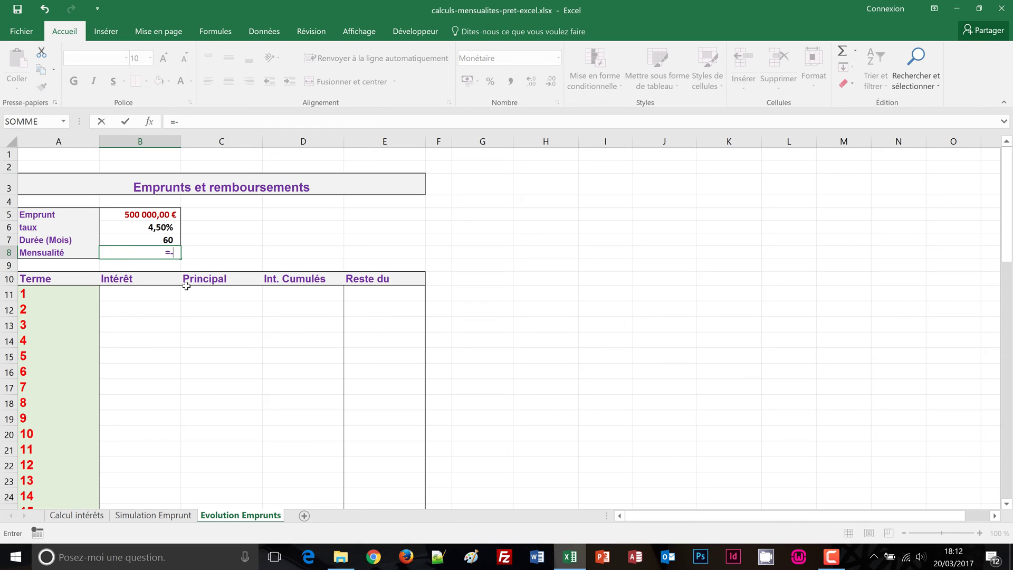
pyautogui.write('vpm')
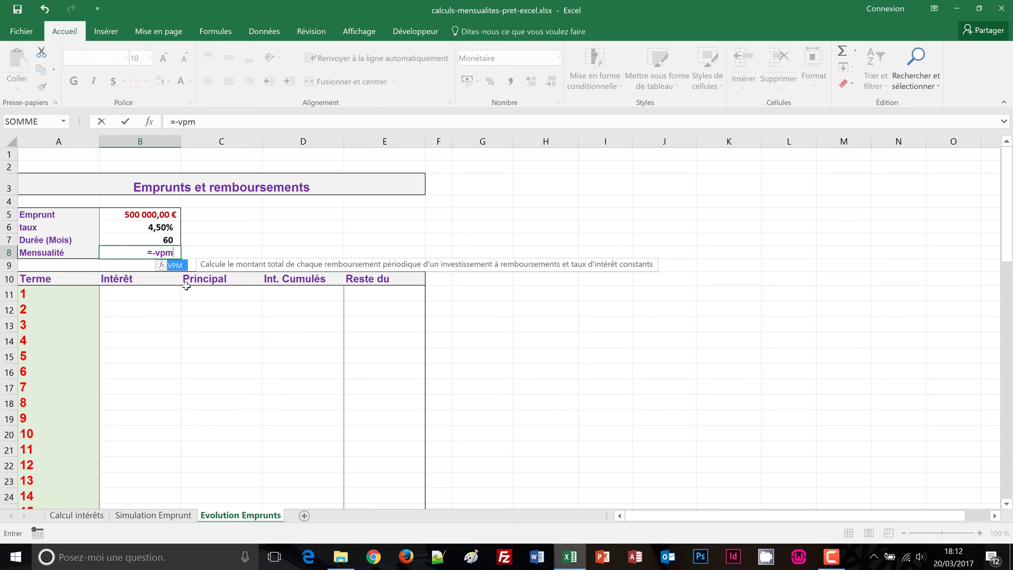
pyautogui.write('(')
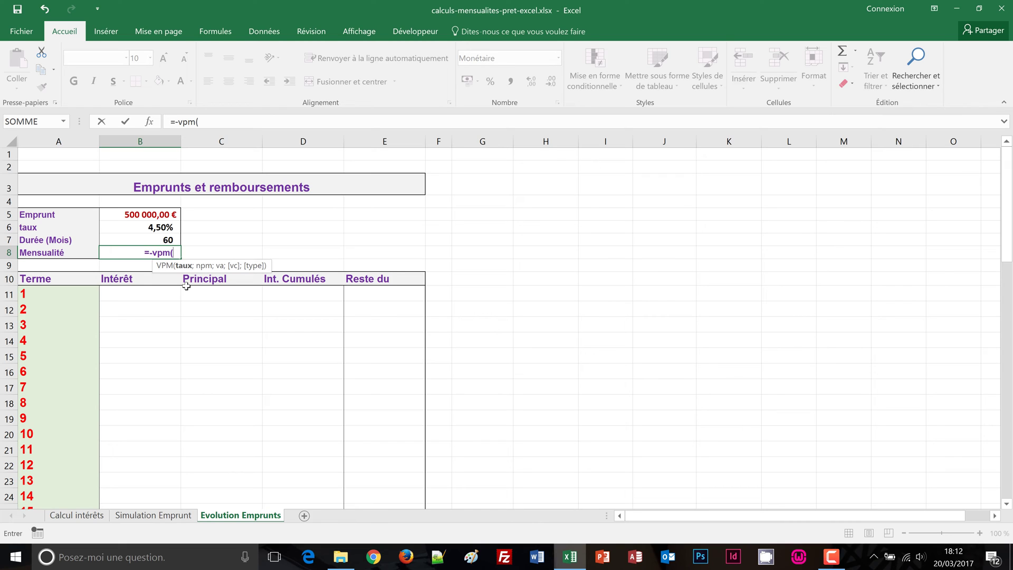
pyautogui.click(151, 227)
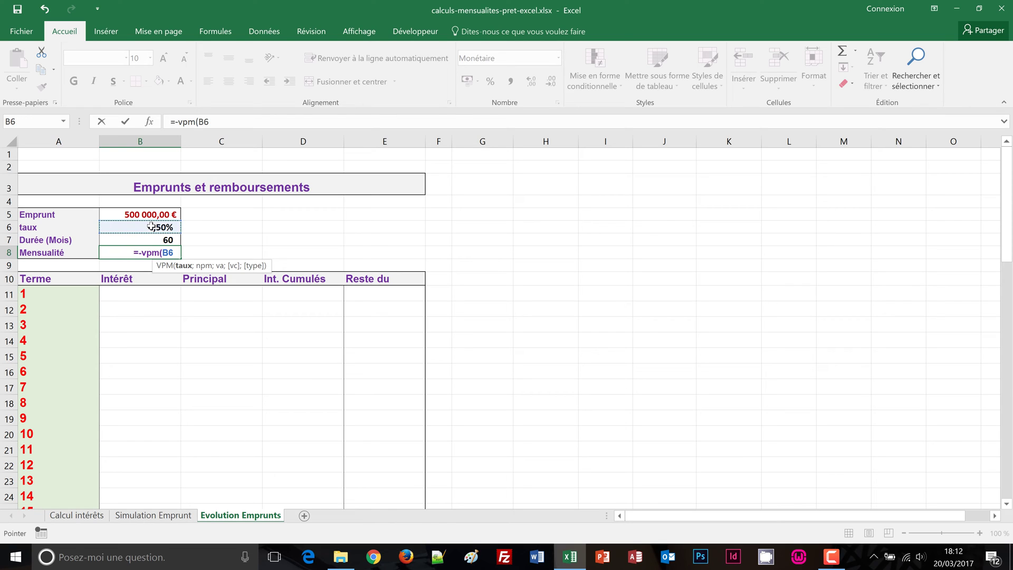
pyautogui.write('/1')
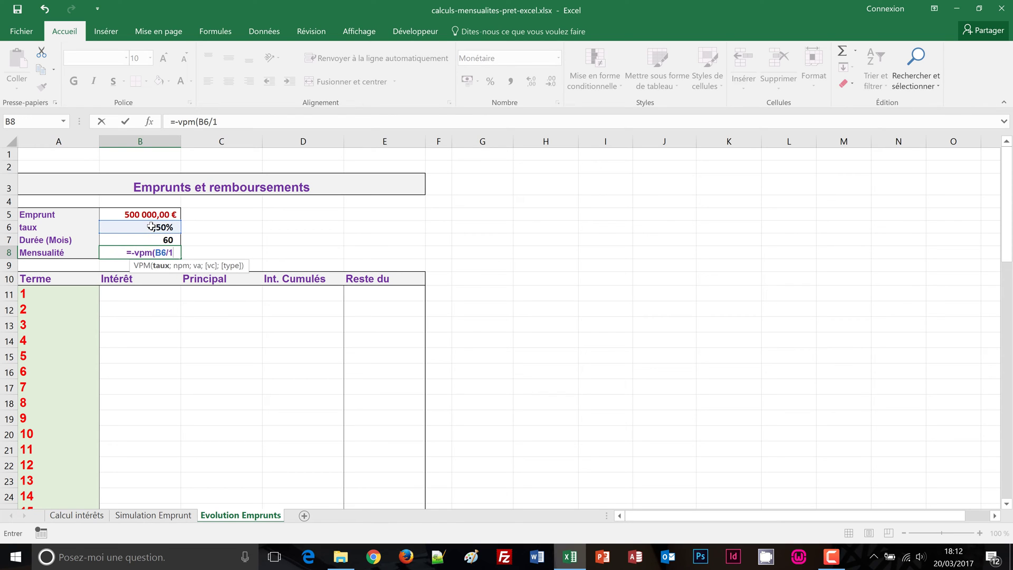
pyautogui.write('2;')
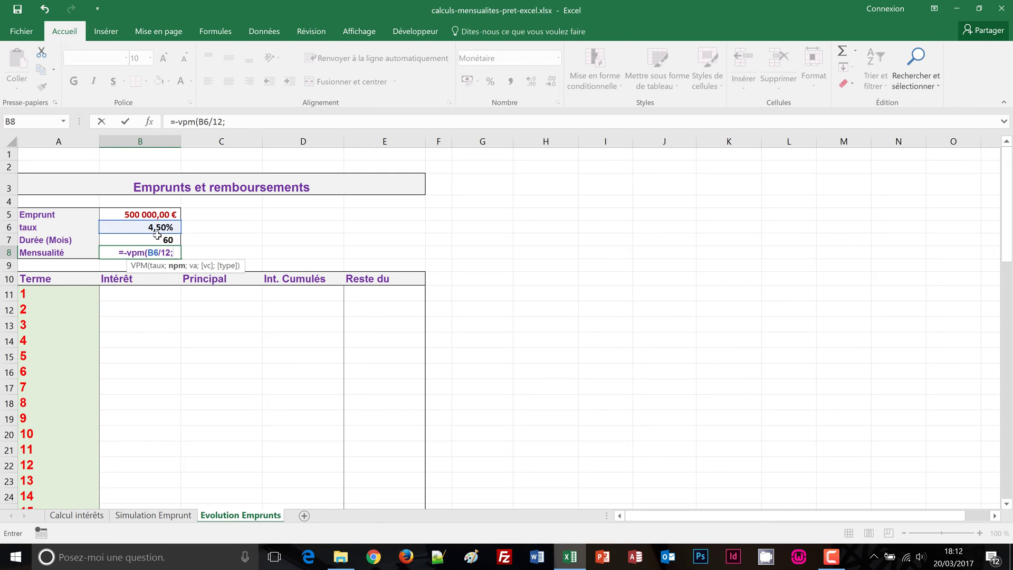
pyautogui.click(156, 241)
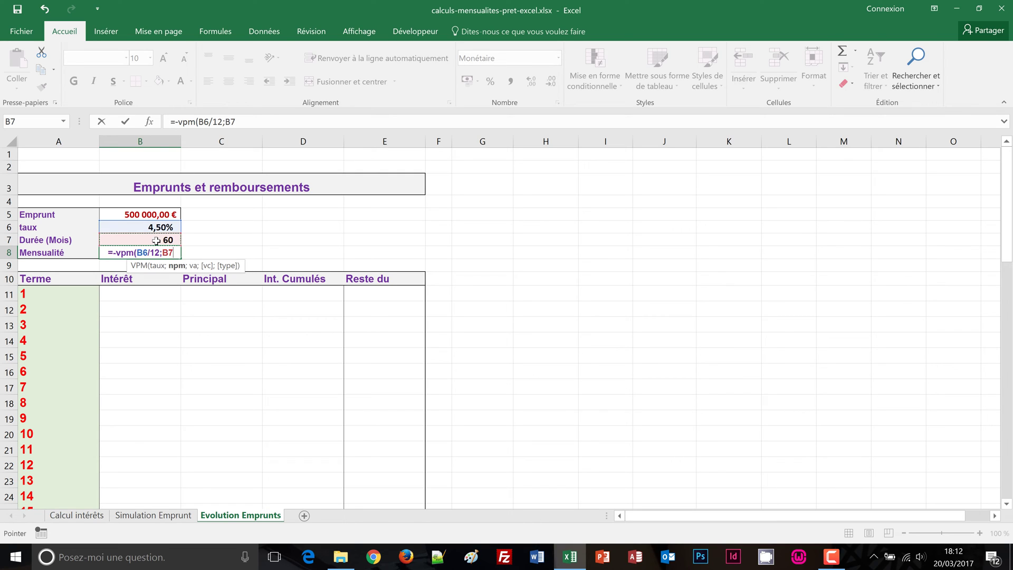
pyautogui.write(';')
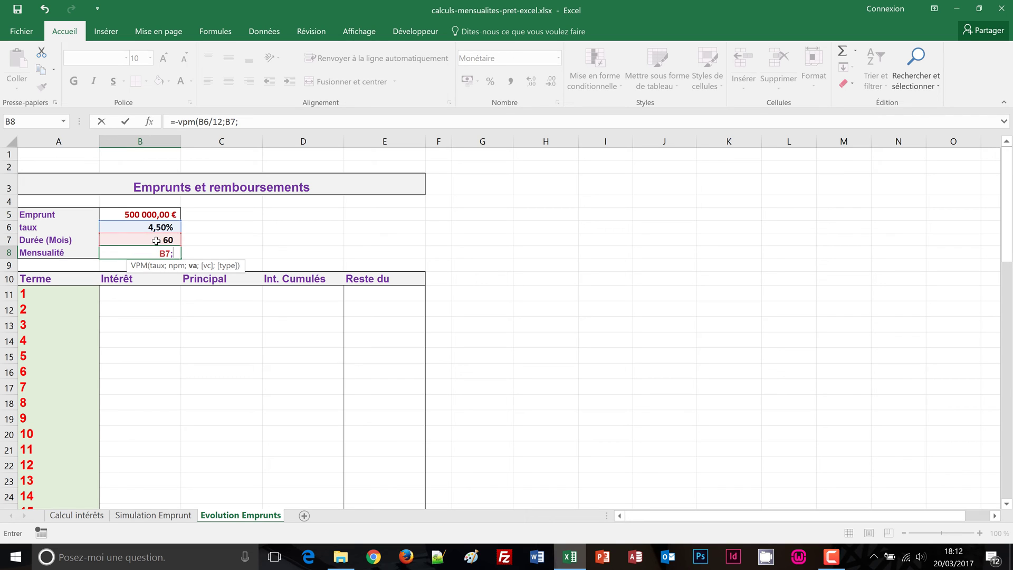
pyautogui.click(153, 213)
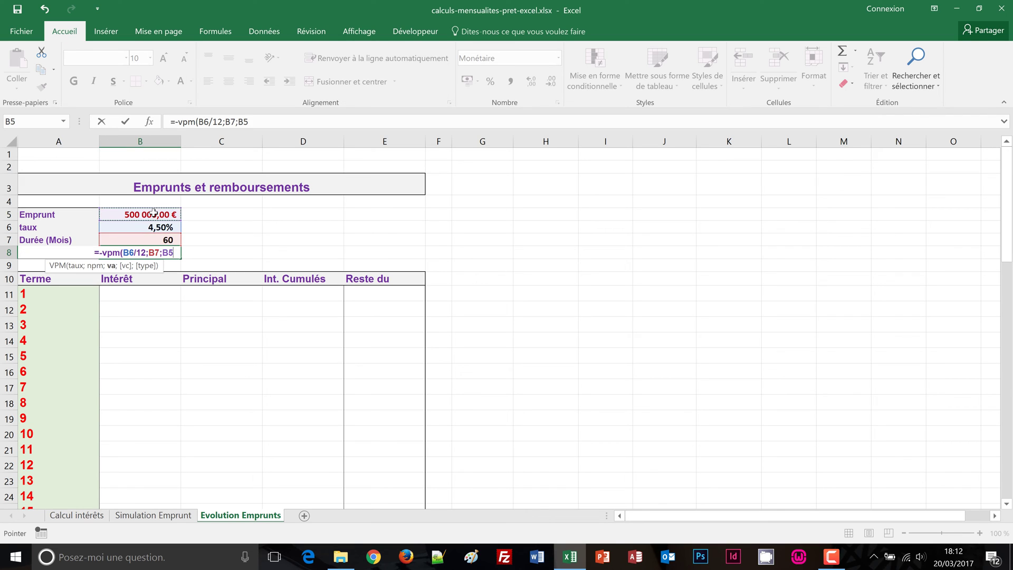
pyautogui.write(')')
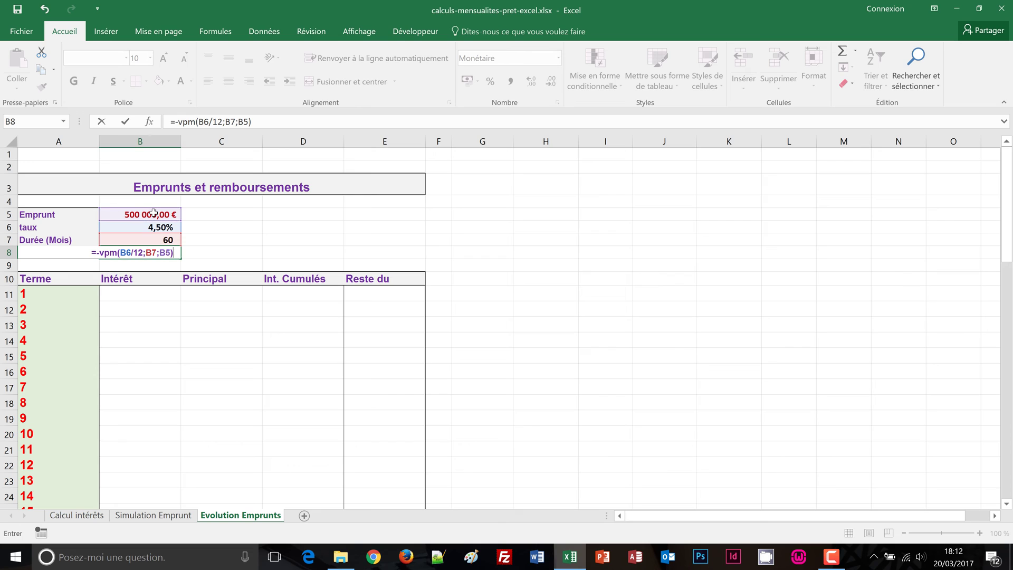
pyautogui.hotkey('ctrl', 'Return')
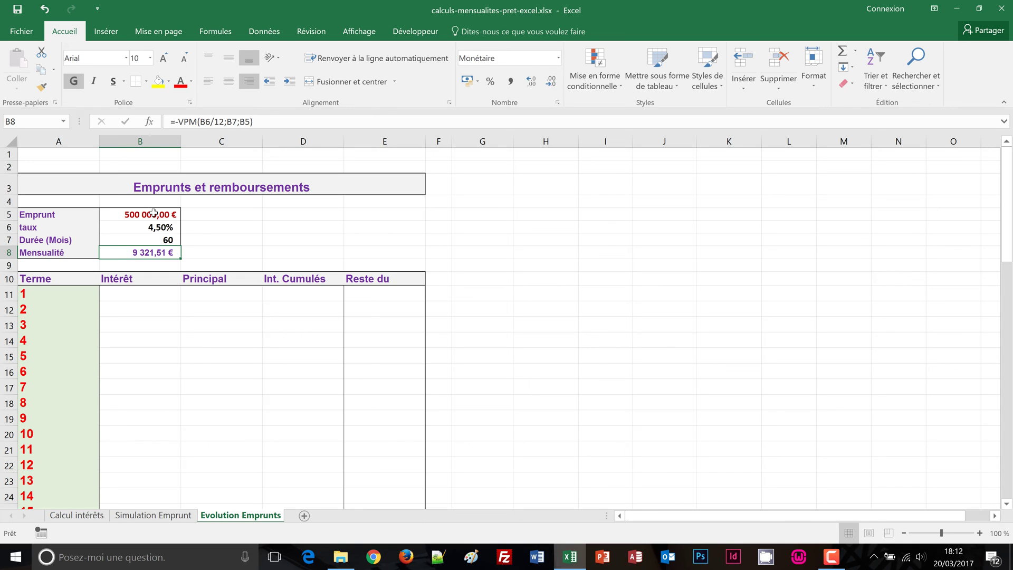
# - Enter =B5*B6/12 in B11 to calculate the interest for term 1
pyautogui.click(135, 293)
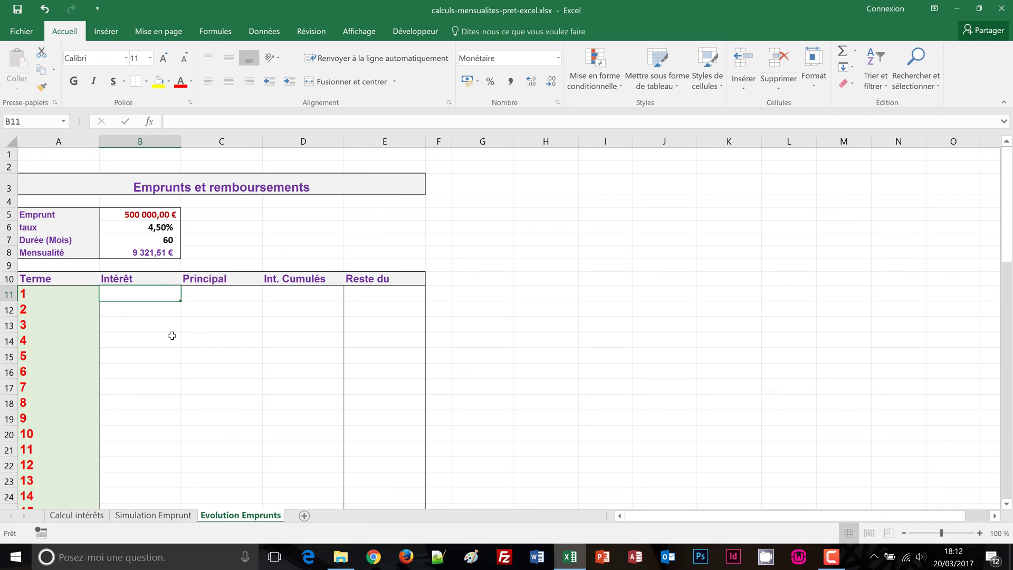
pyautogui.write('=')
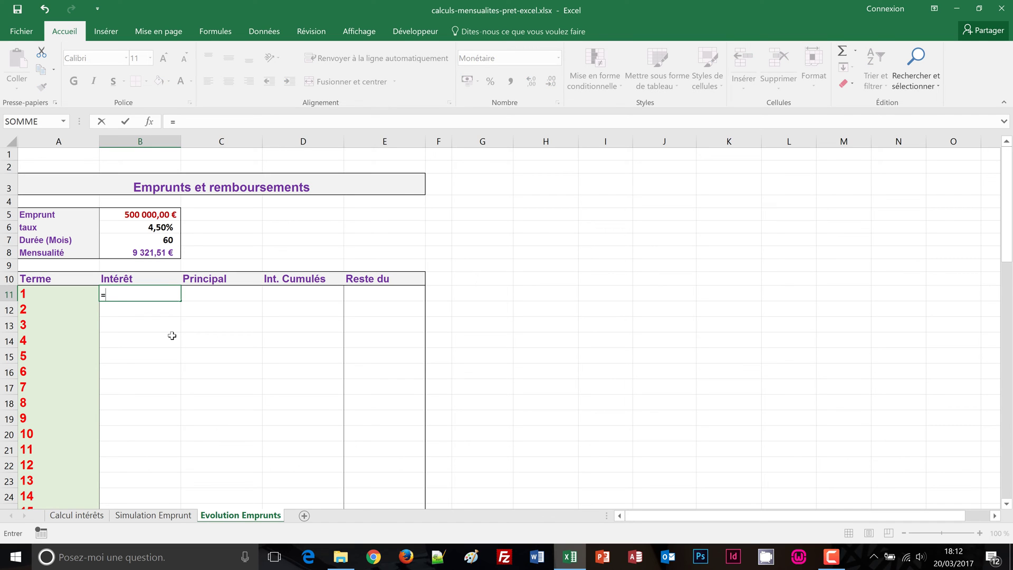
pyautogui.click(148, 213)
pyautogui.write('*')
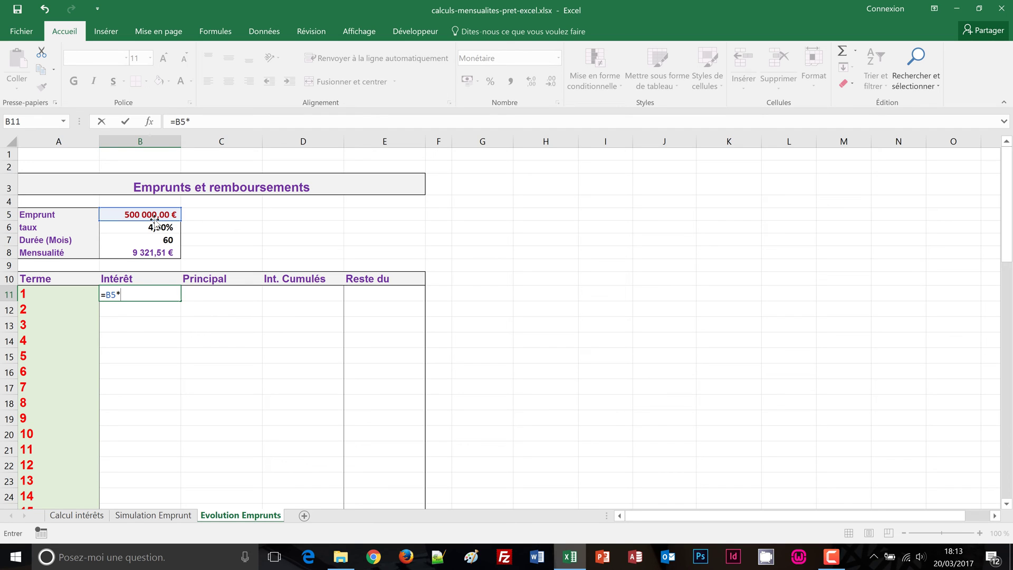
pyautogui.click(156, 227)
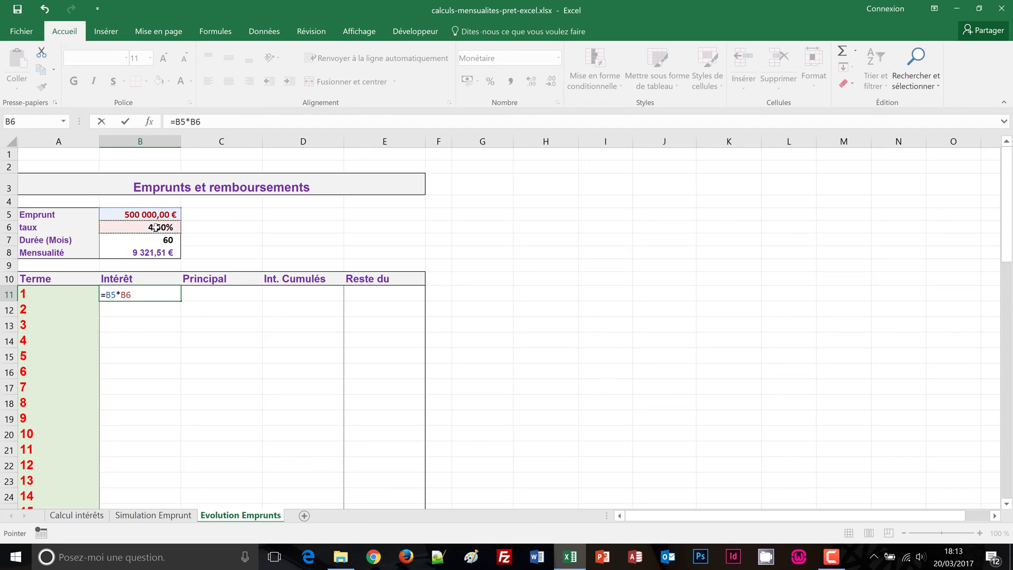
pyautogui.write('/12')
pyautogui.hotkey('ctrl', 'Return')
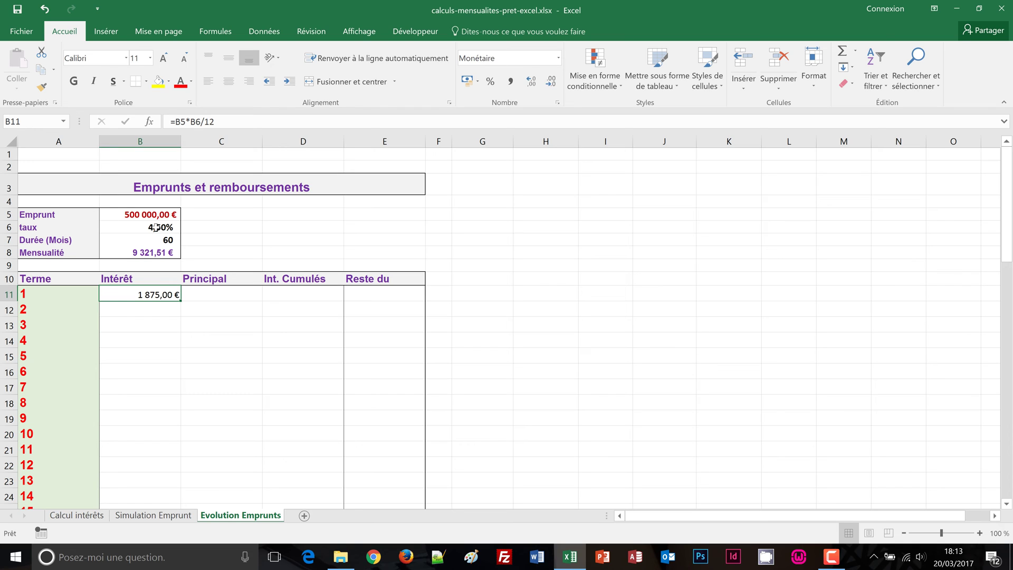
# - Enter =B8-B11 in C11 to calculate the principal repaid in term 1
pyautogui.click(209, 295)
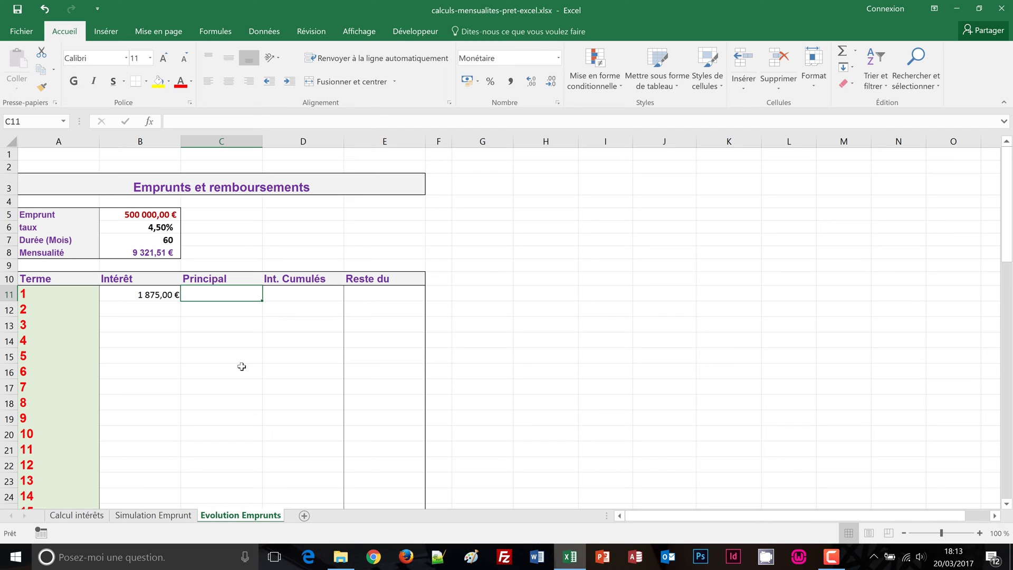
pyautogui.write('=')
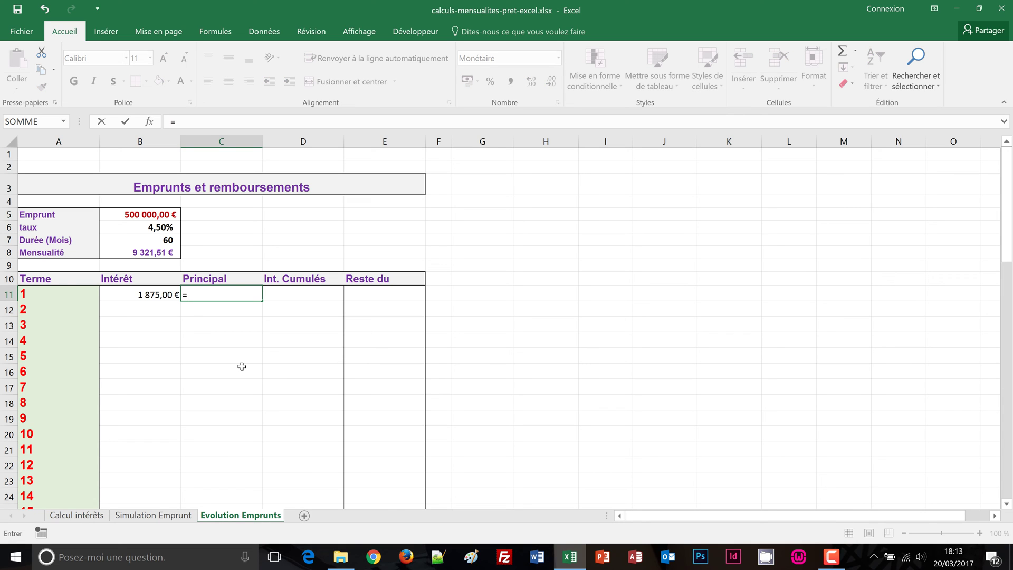
pyautogui.click(129, 252)
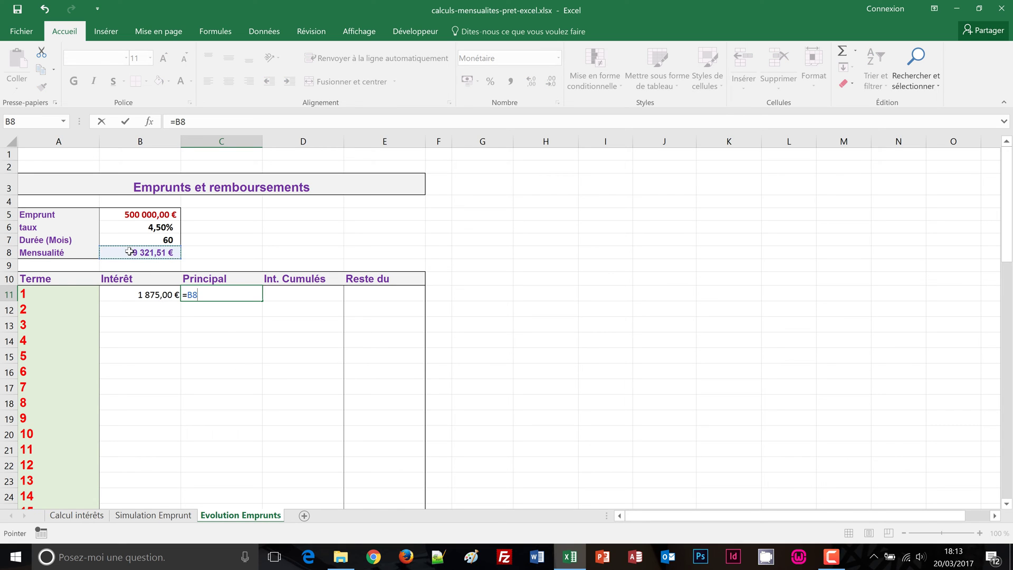
pyautogui.write('-')
pyautogui.click(146, 296)
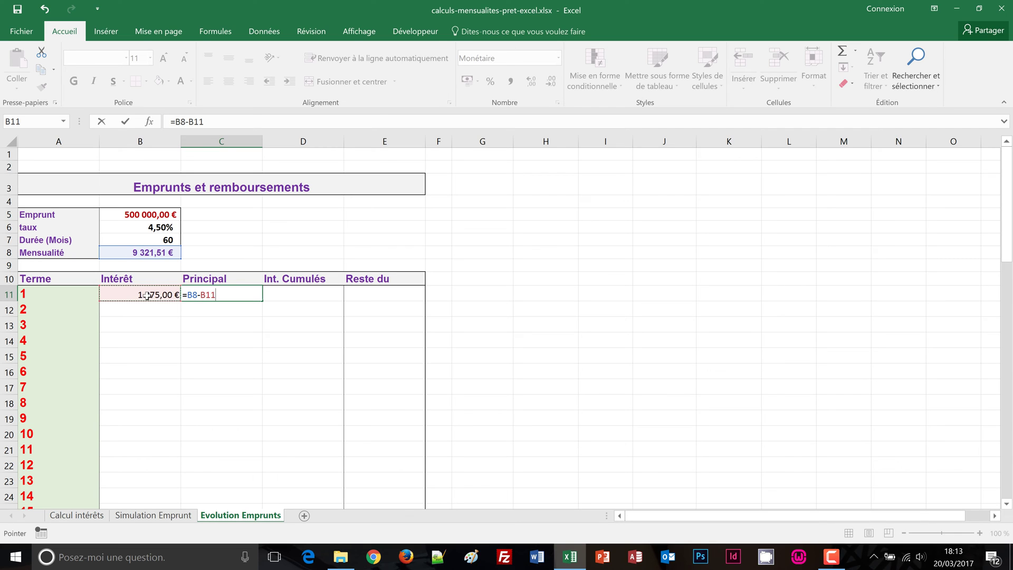
pyautogui.hotkey('ctrl', 'Return')
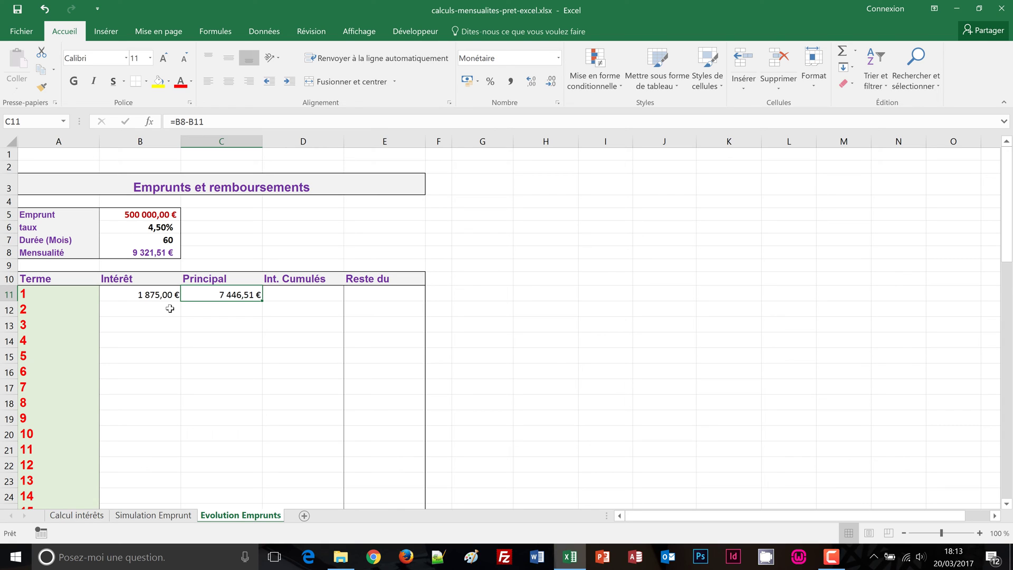
# - Enter =B11 in D11 as the first cumulative interest value
pyautogui.click(291, 294)
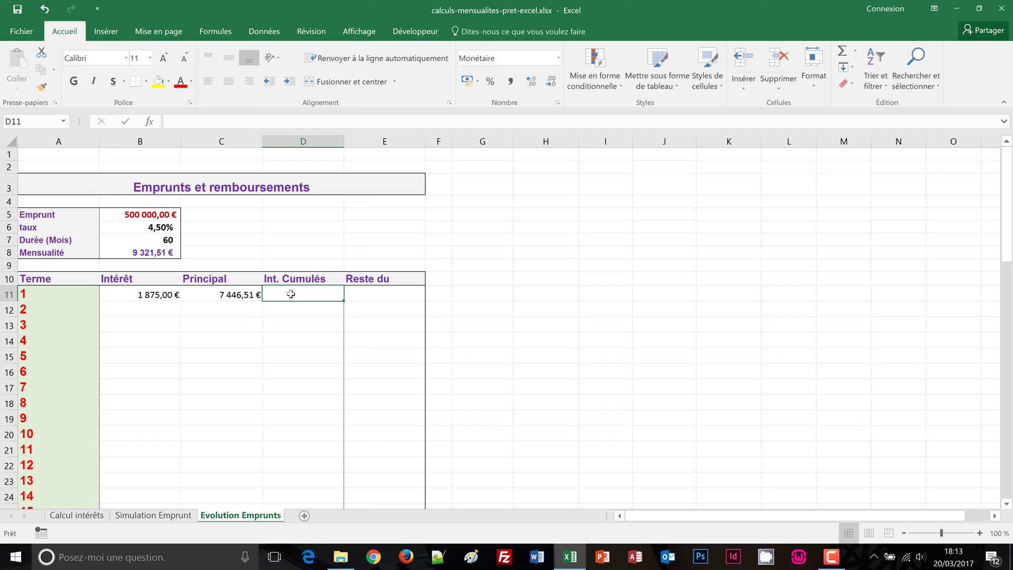
pyautogui.write('=')
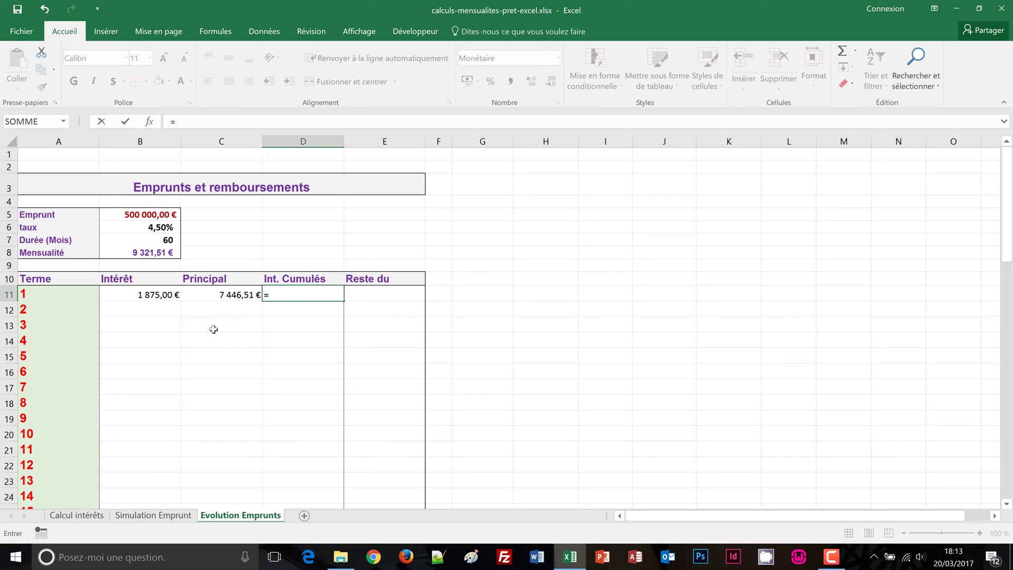
pyautogui.click(149, 292)
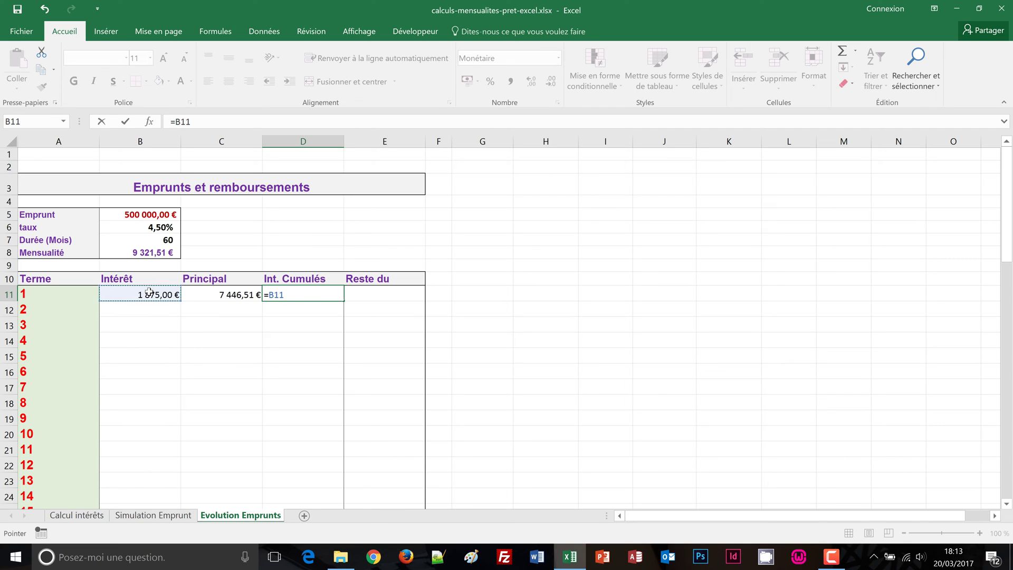
pyautogui.hotkey('ctrl', 'Return')
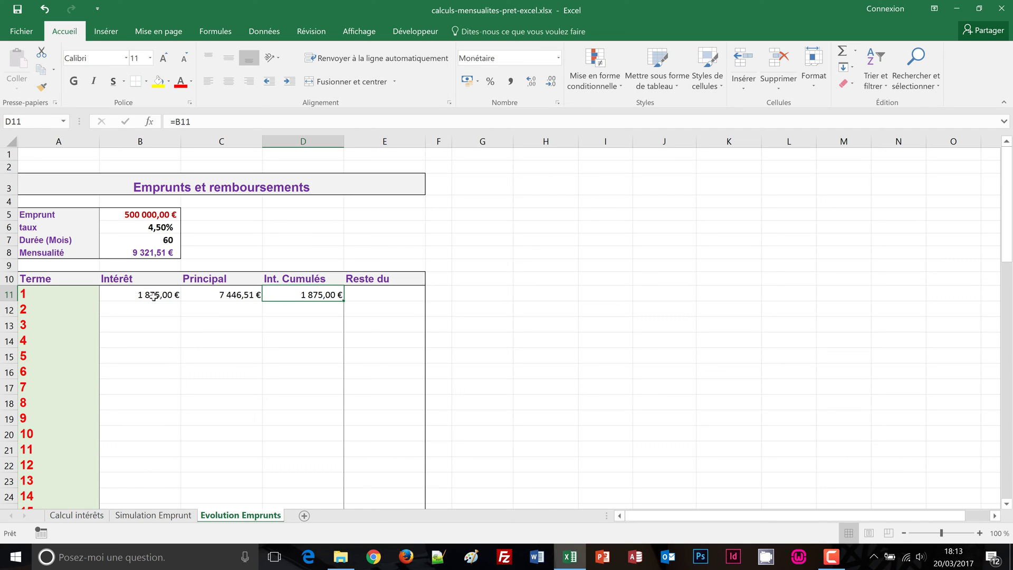
# - Enter =B5-C11 in E11 to calculate the balance remaining due after term 1
pyautogui.click(365, 297)
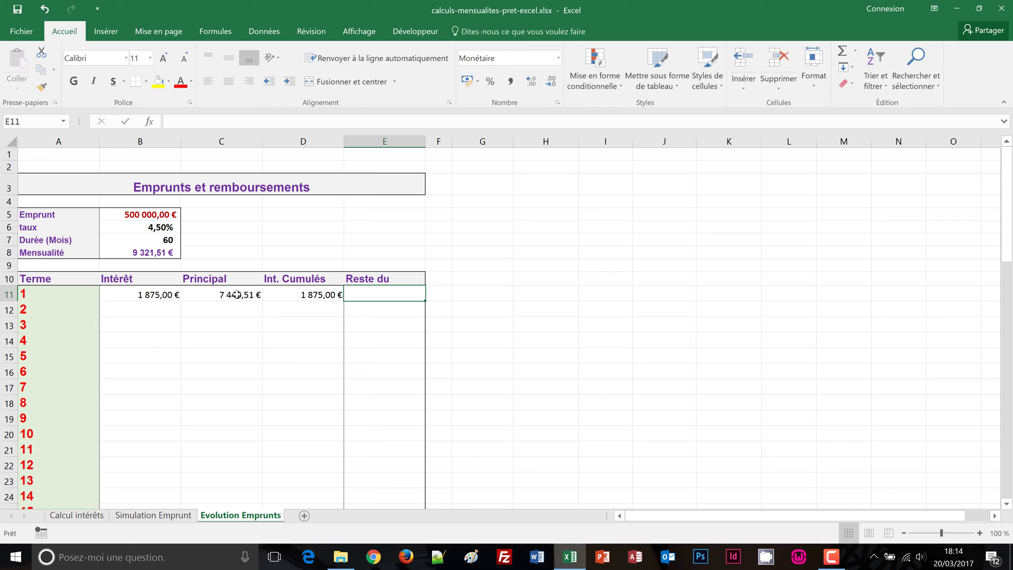
pyautogui.write('=')
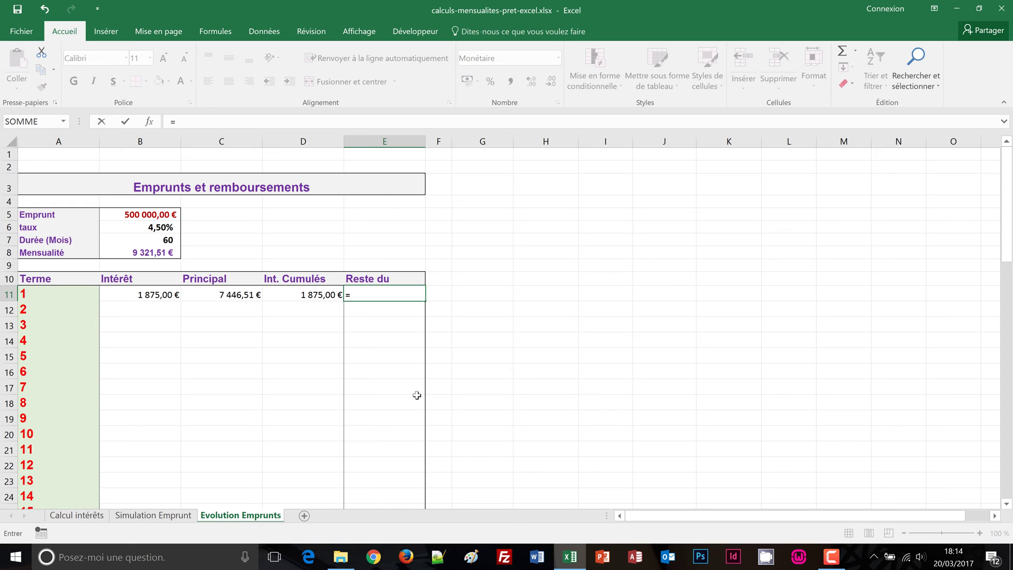
pyautogui.click(149, 215)
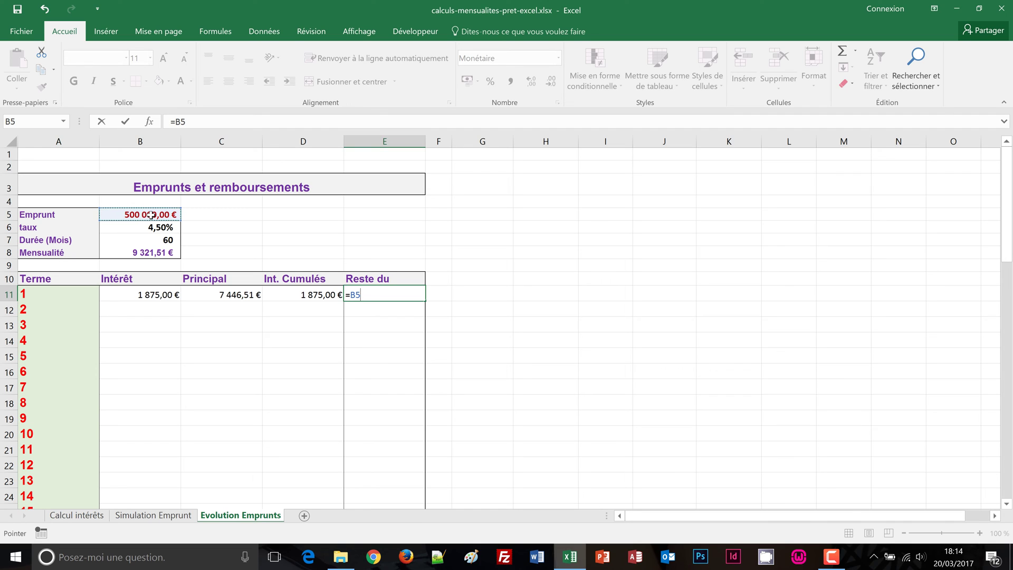
pyautogui.write('-')
pyautogui.click(227, 295)
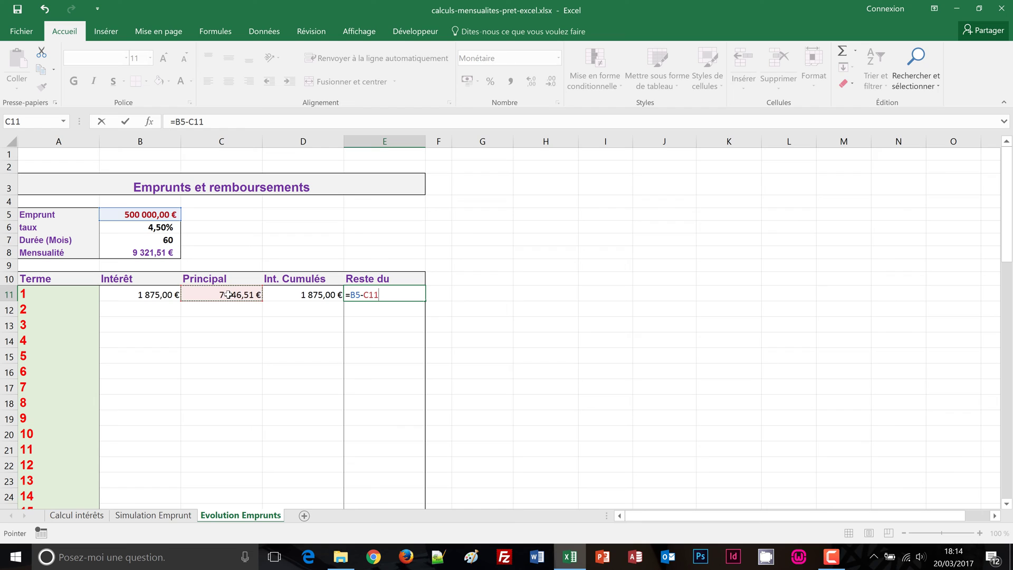
pyautogui.press('Return')
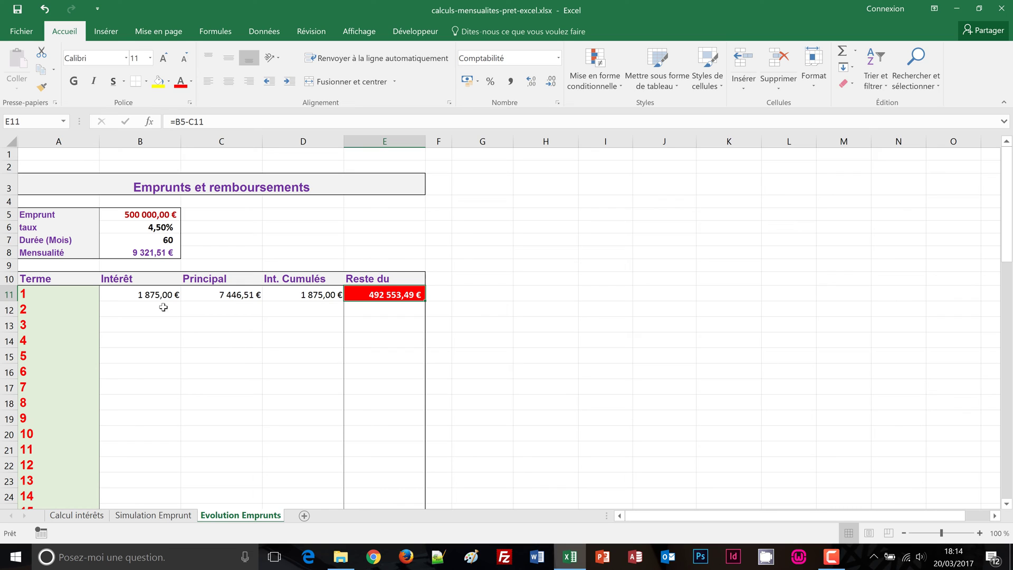
# - Enter =E11*B6/12 in B12 to calculate the interest for term 2 from the previous balance
pyautogui.click(145, 310)
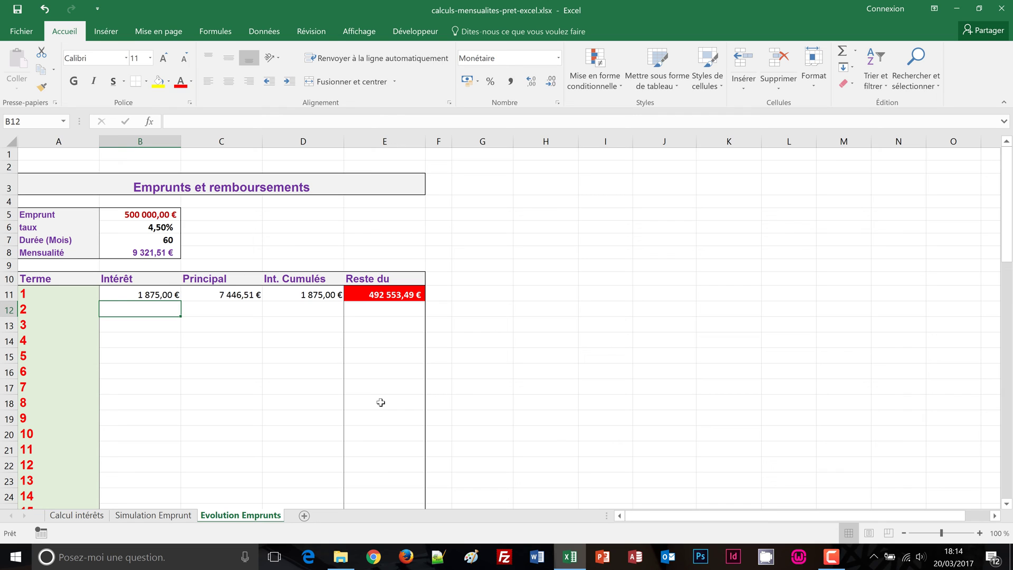
pyautogui.write('=')
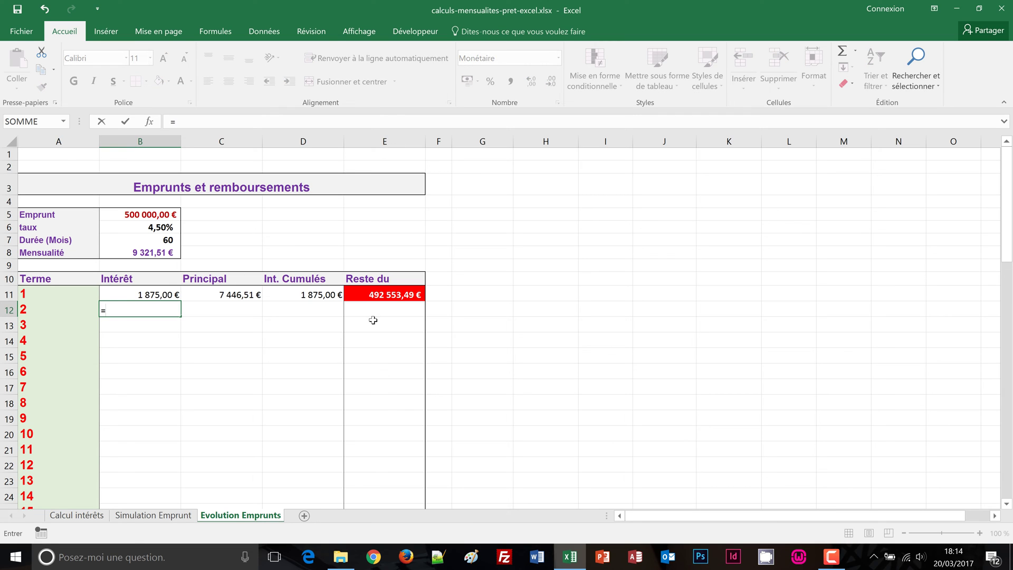
pyautogui.click(369, 296)
pyautogui.write('*')
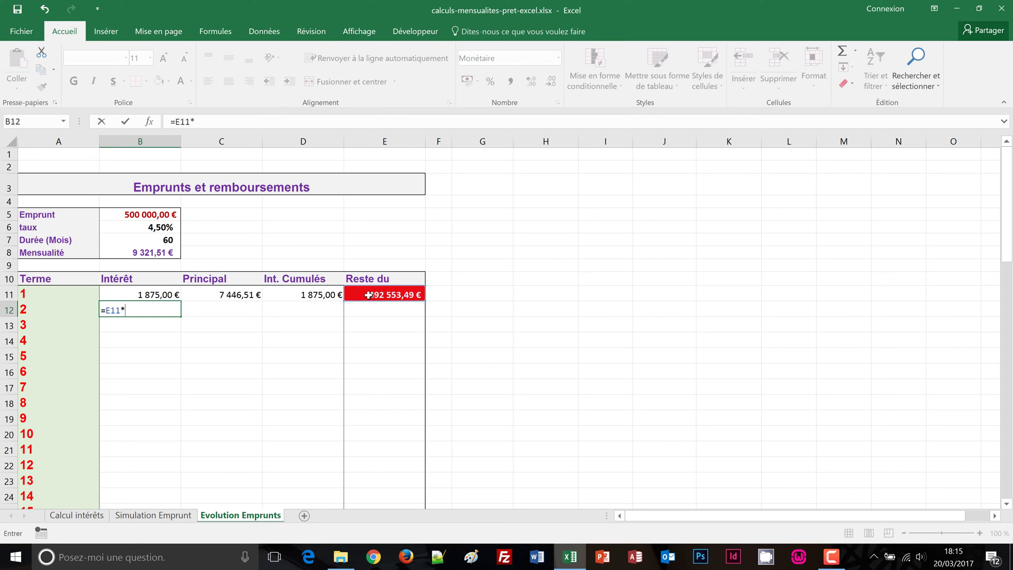
pyautogui.click(162, 227)
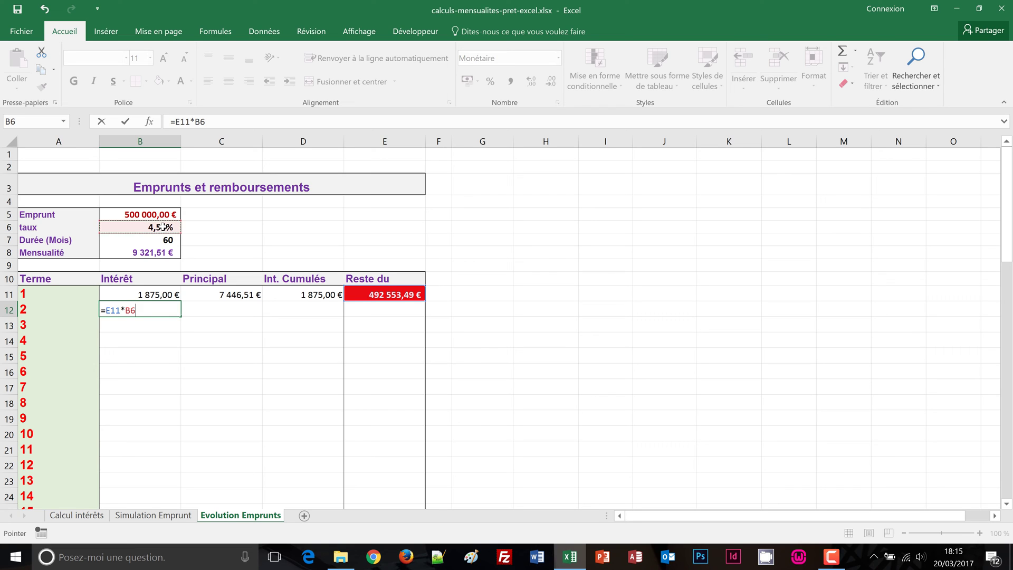
pyautogui.write('/12')
pyautogui.hotkey('ctrl', 'Return')
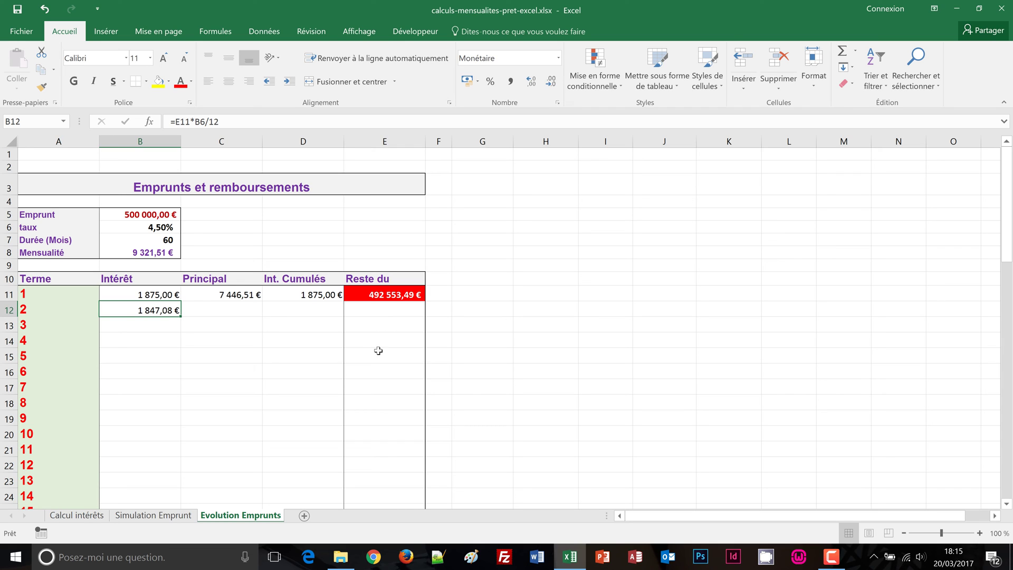
# - Make the rate reference absolute in B12 so the formula reads =E11*$B$6/12
pyautogui.doubleClick(161, 311)
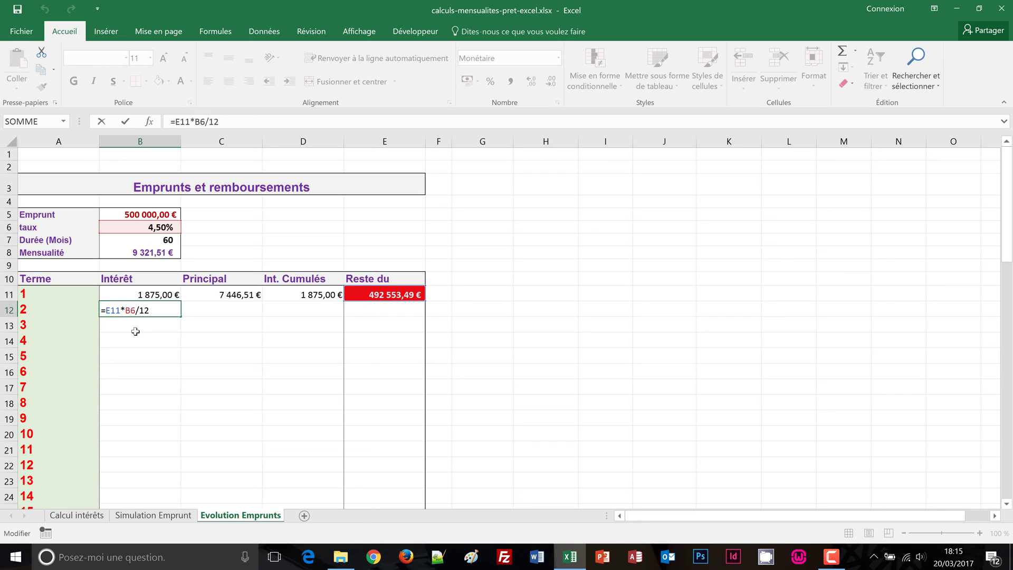
pyautogui.press('F4')
pyautogui.hotkey('ctrl', 'Return')
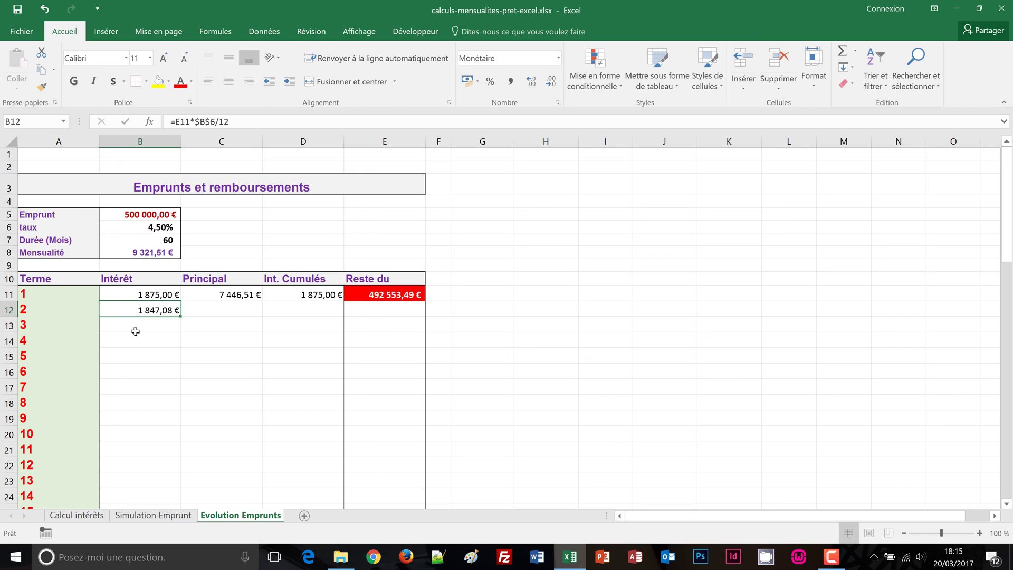
# - Enter =$B$8-B12 in C12 to calculate the principal repaid in term 2
pyautogui.click(212, 311)
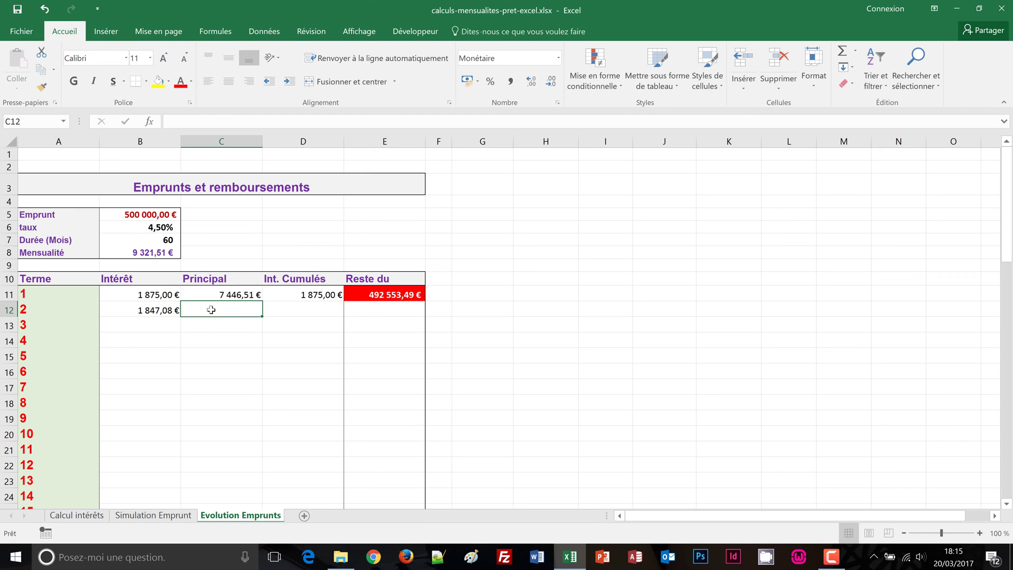
pyautogui.write('=')
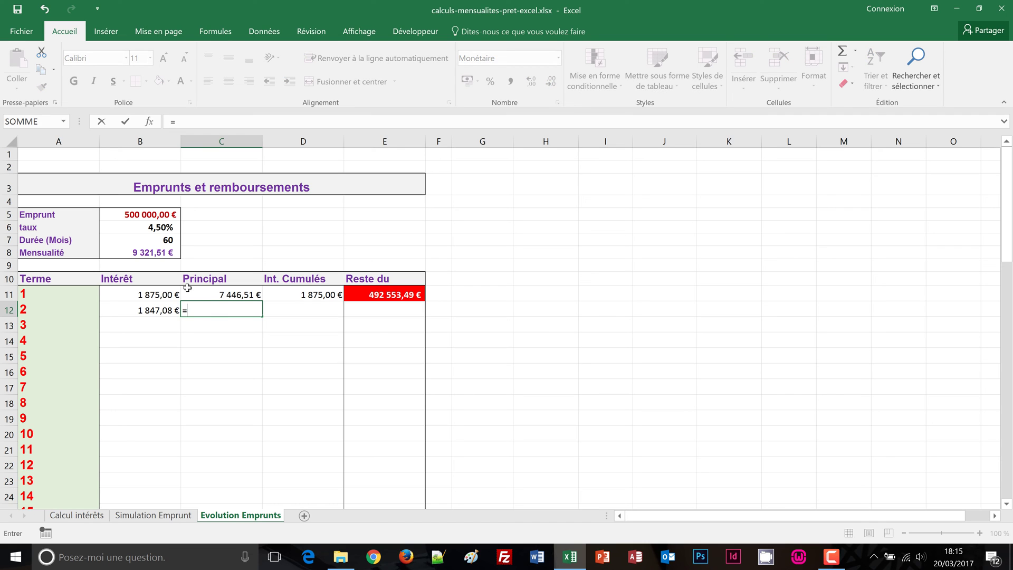
pyautogui.click(154, 254)
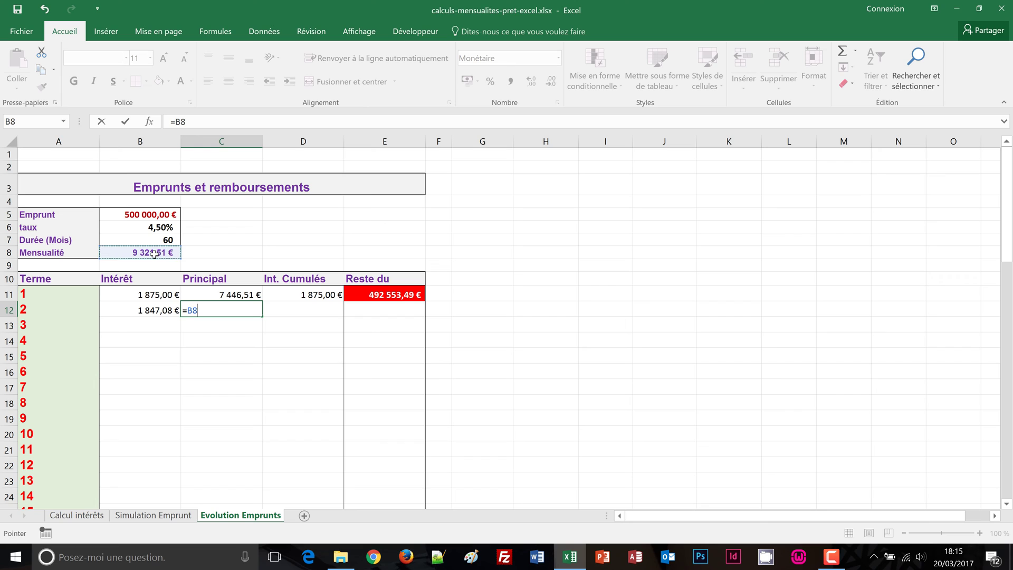
pyautogui.press('F4')
pyautogui.write('-')
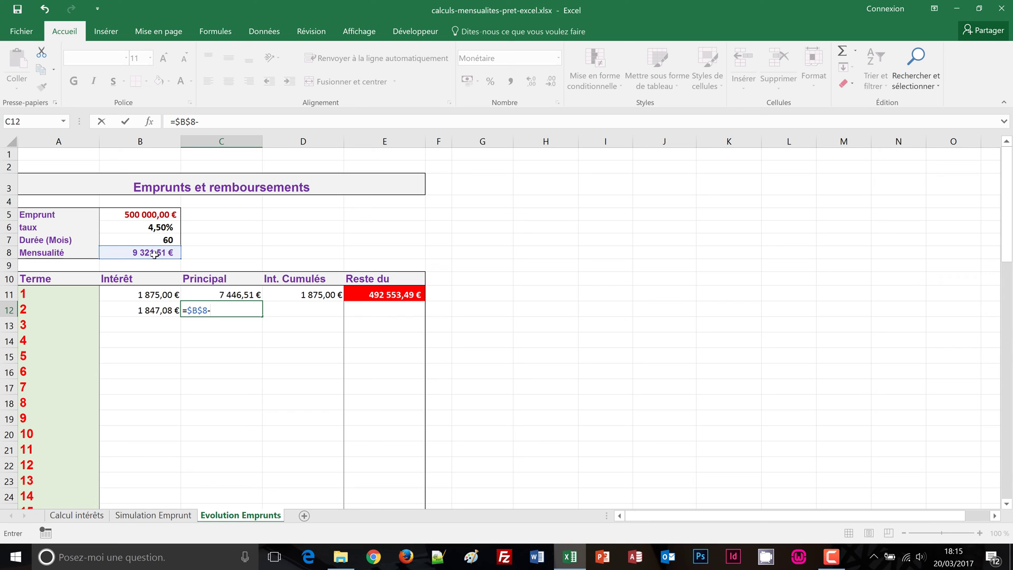
pyautogui.click(156, 310)
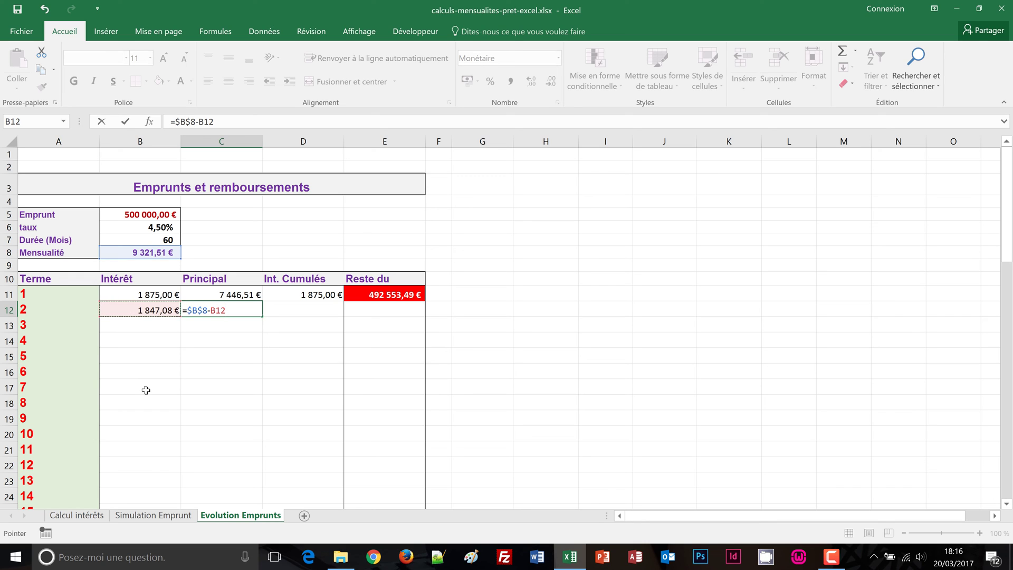
pyautogui.hotkey('ctrl', 'Return')
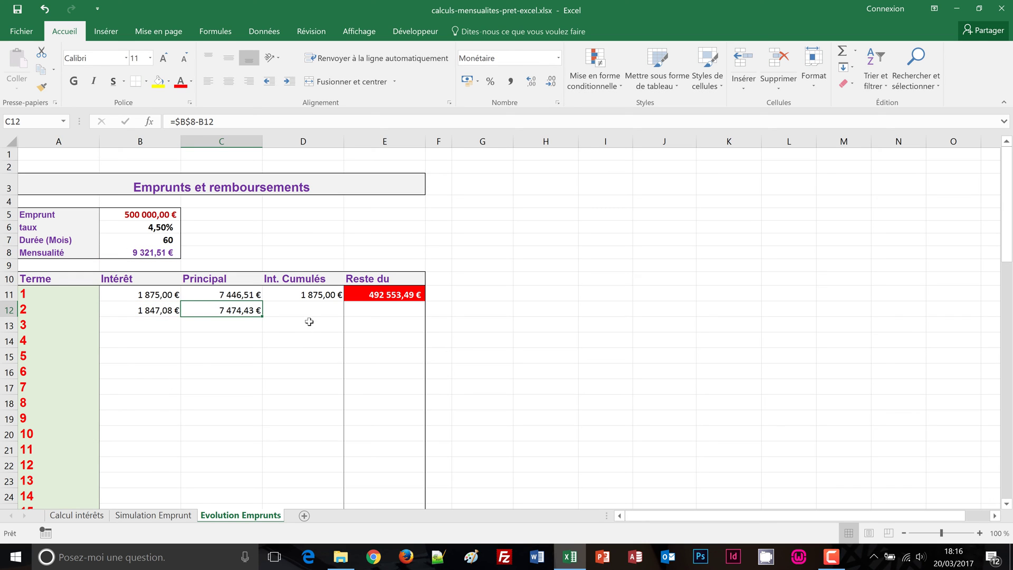
# - Enter =D11+B12 in D12 to calculate the cumulative interest at term 2
pyautogui.click(307, 311)
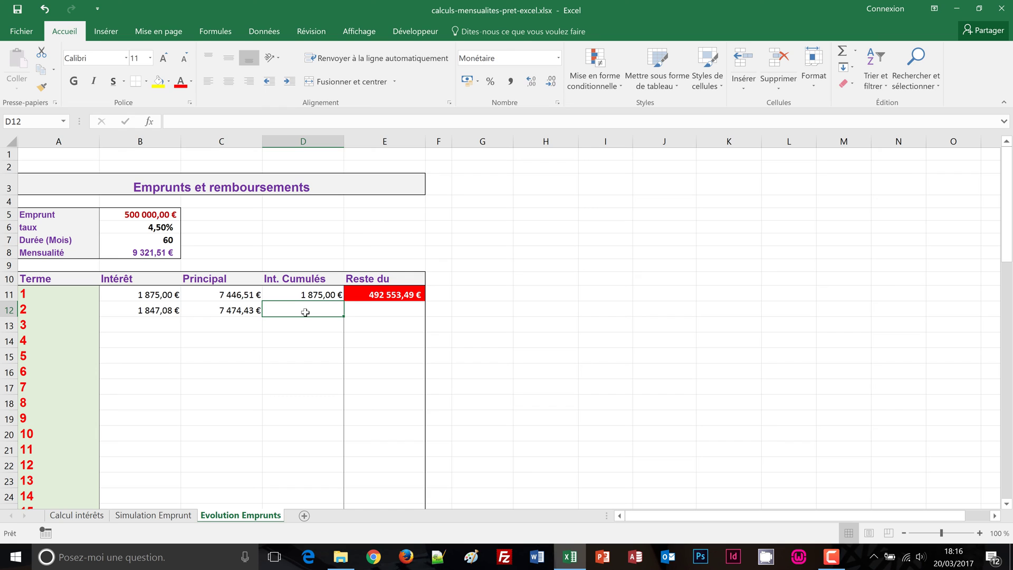
pyautogui.write('=')
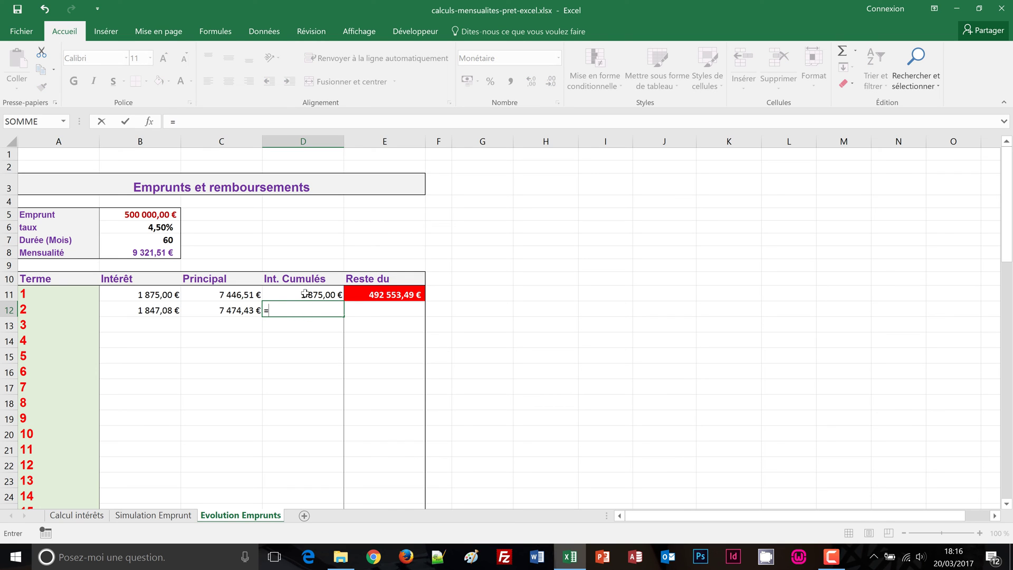
pyautogui.click(305, 294)
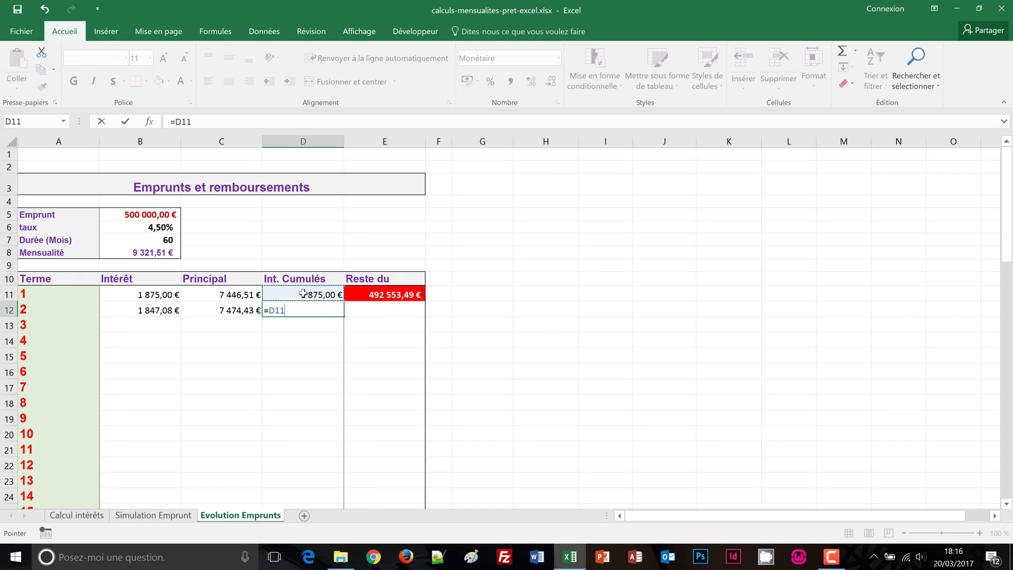
pyautogui.write('+')
pyautogui.click(156, 309)
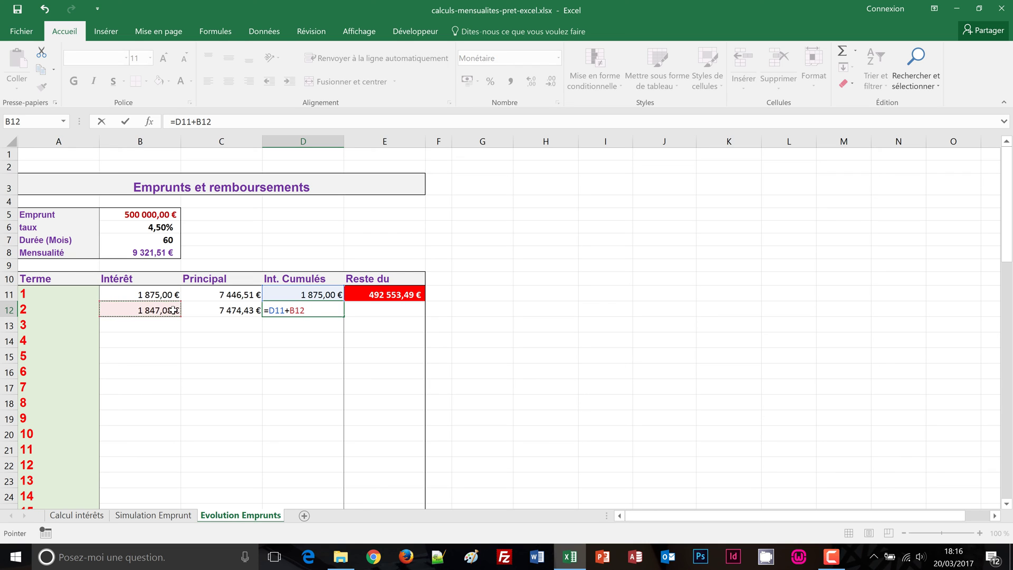
pyautogui.hotkey('ctrl', 'Return')
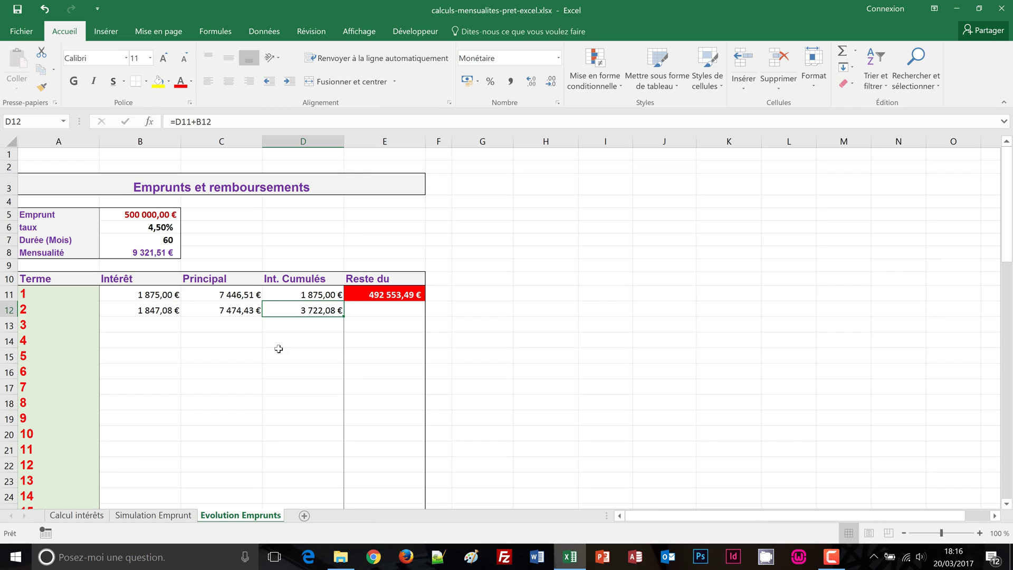
# - Enter =E11-C12 in E12 to calculate the balance remaining due after term 2
pyautogui.click(384, 313)
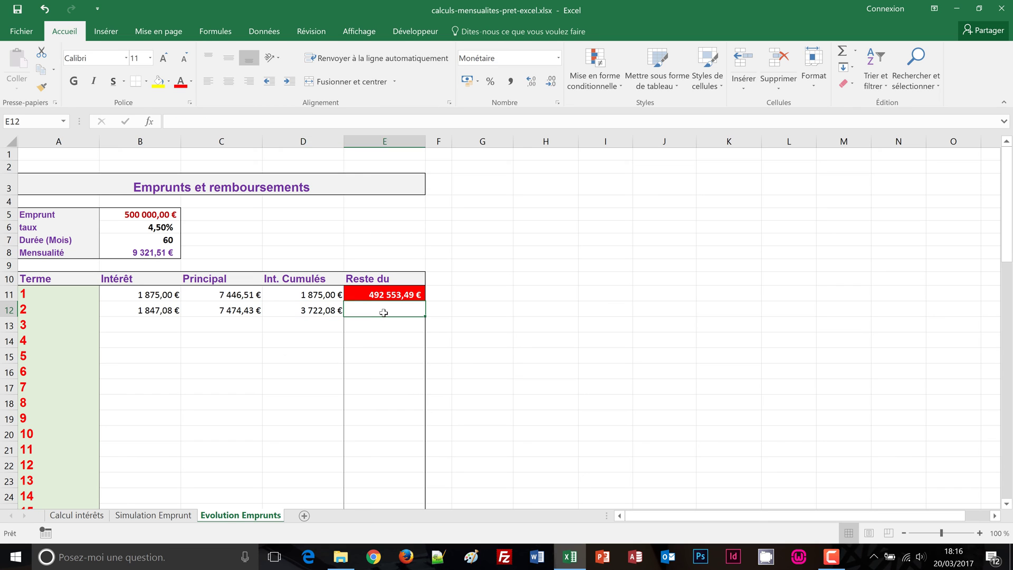
pyautogui.write('=')
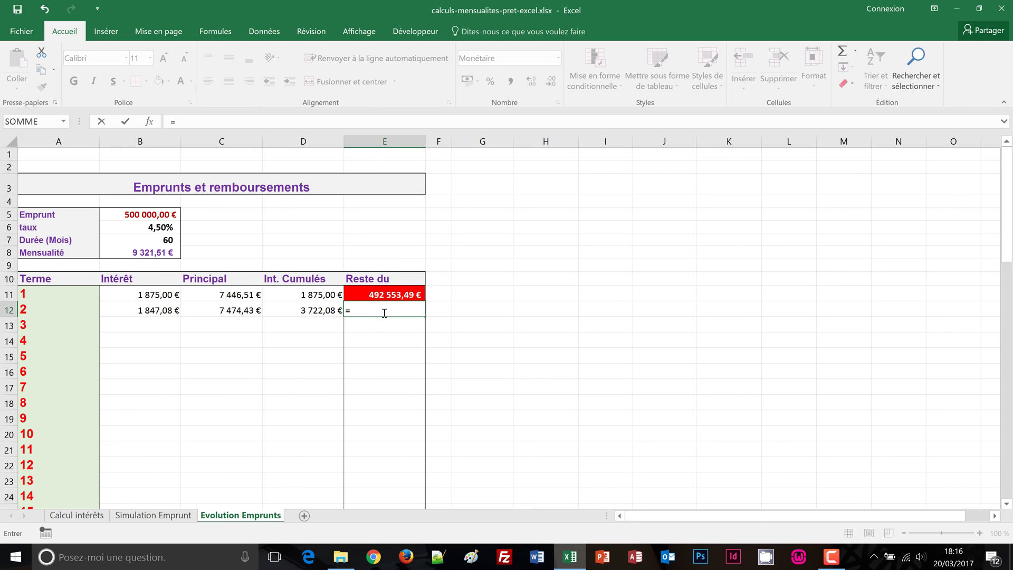
pyautogui.click(387, 295)
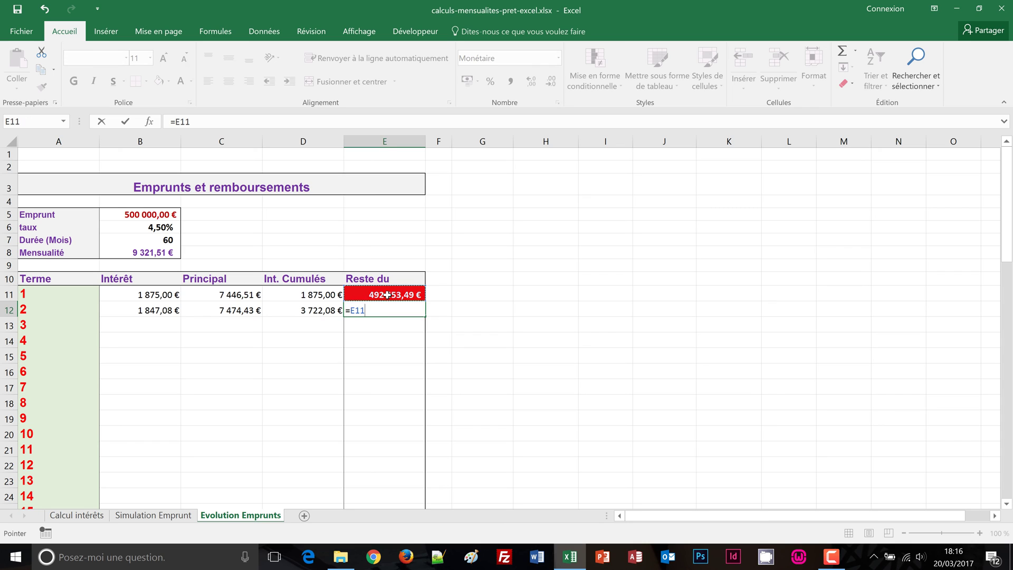
pyautogui.write('-')
pyautogui.click(232, 310)
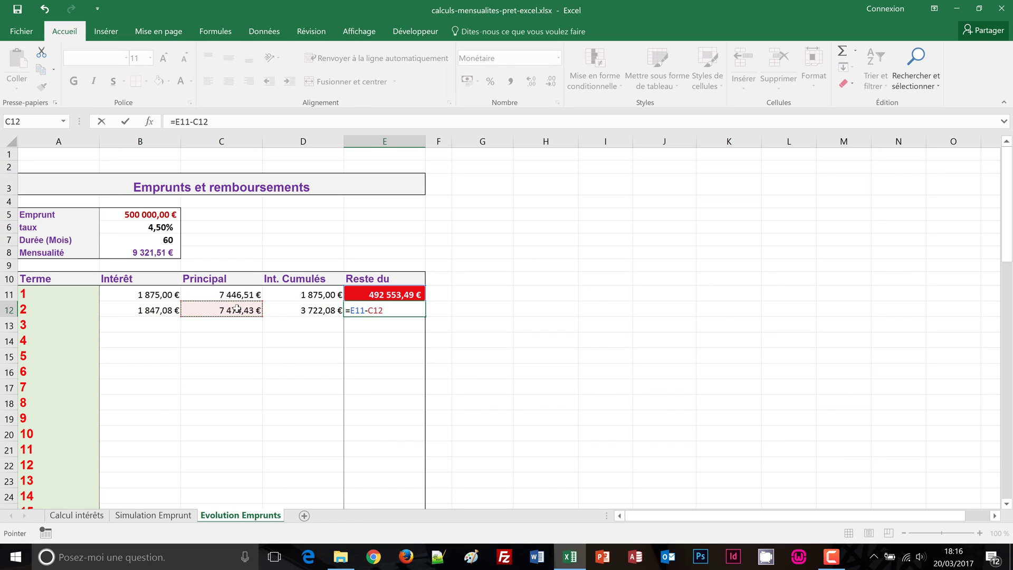
pyautogui.hotkey('ctrl', 'Return')
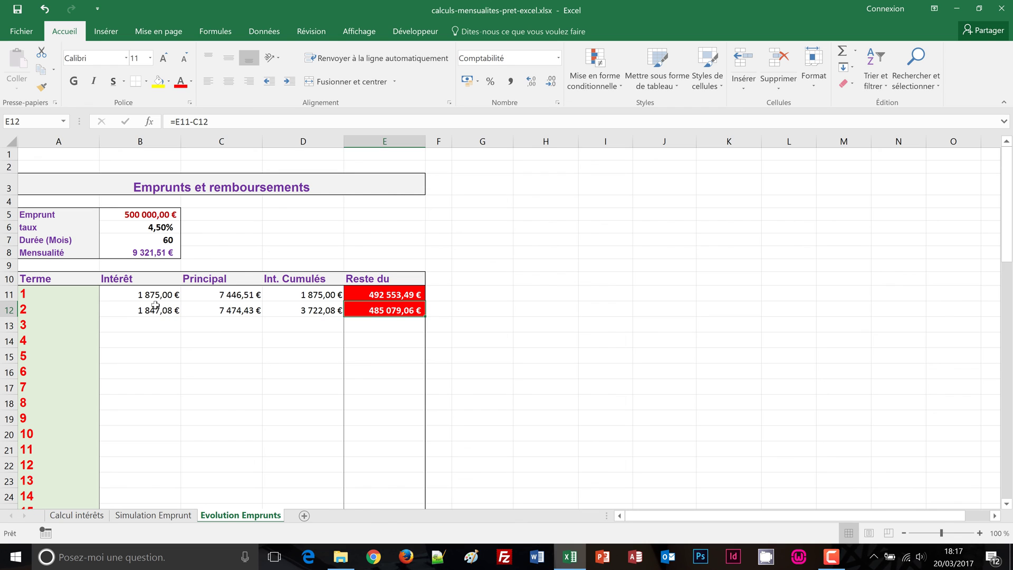
# - Fill the formulas of B12:E12 down to row 70 for term 60, copying the values without formatting
pyautogui.moveTo(146, 310); pyautogui.dragTo(414, 310)
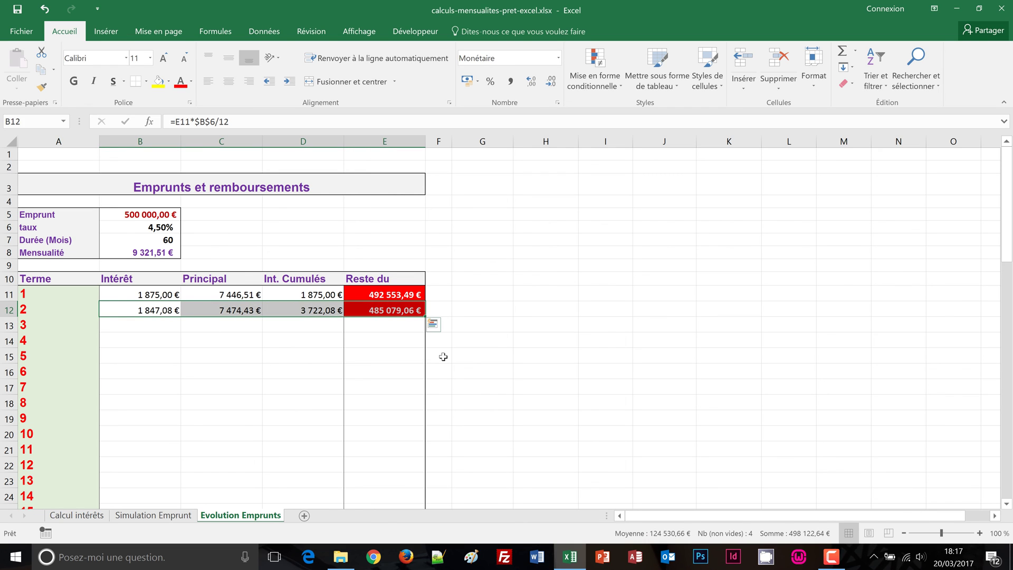
pyautogui.doubleClick(425, 316)
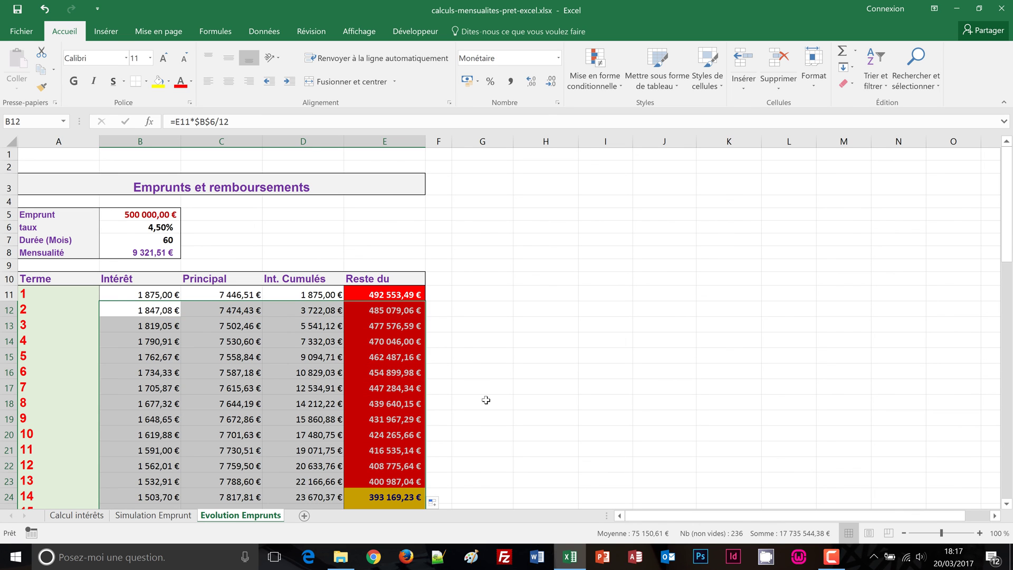
pyautogui.scroll(-10, 484, 410)
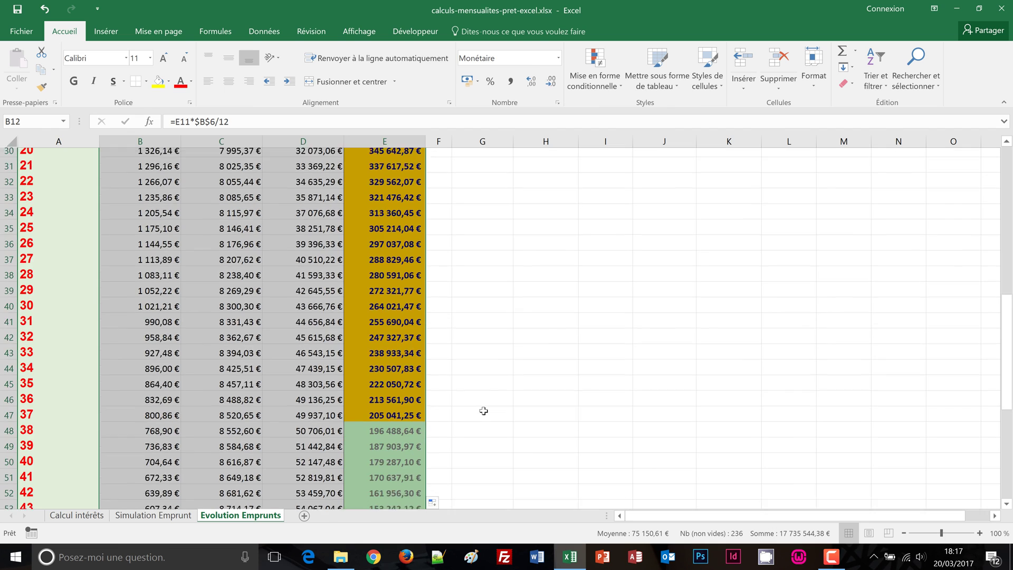
pyautogui.scroll(-7, 484, 410)
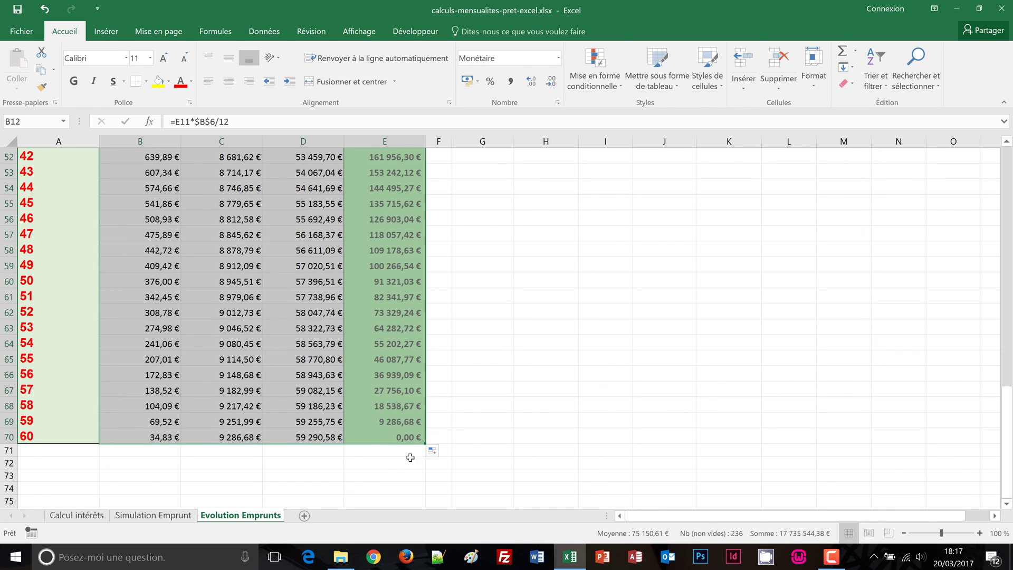
pyautogui.click(433, 451)
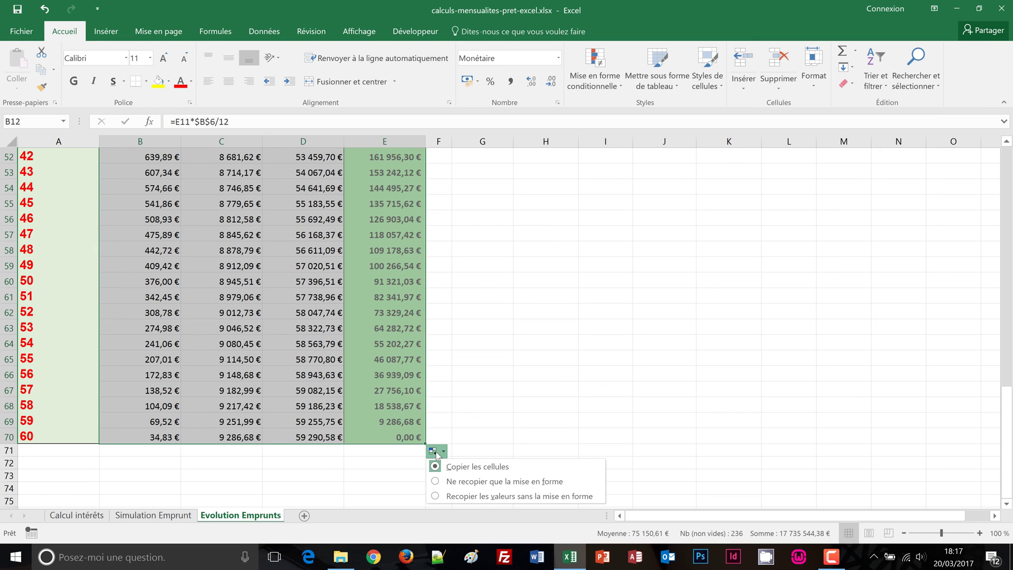
pyautogui.click(463, 496)
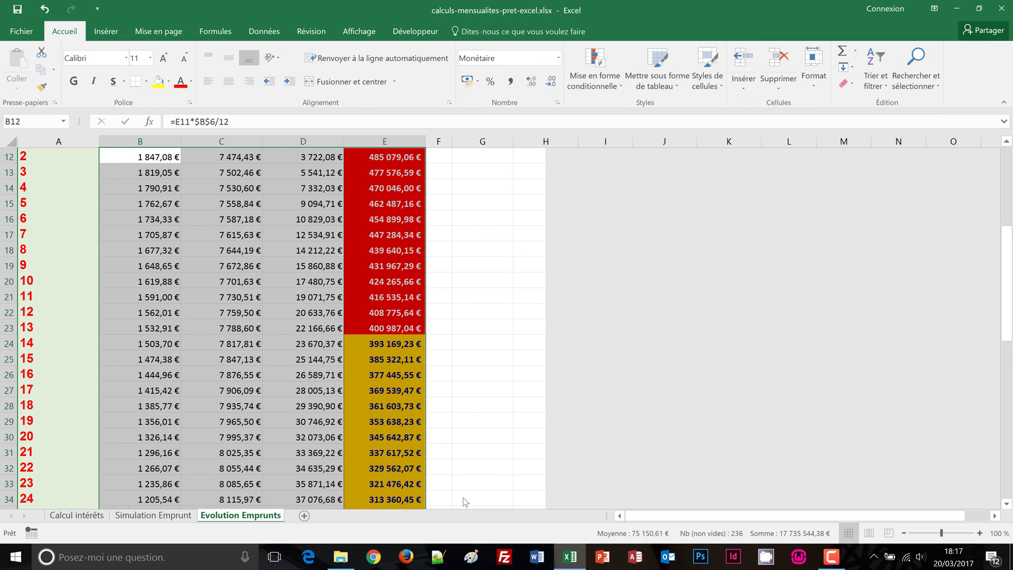
# - Review the filled repayment schedule and check the remaining balance for term 60 in E70
pyautogui.scroll(-19, 489, 422)
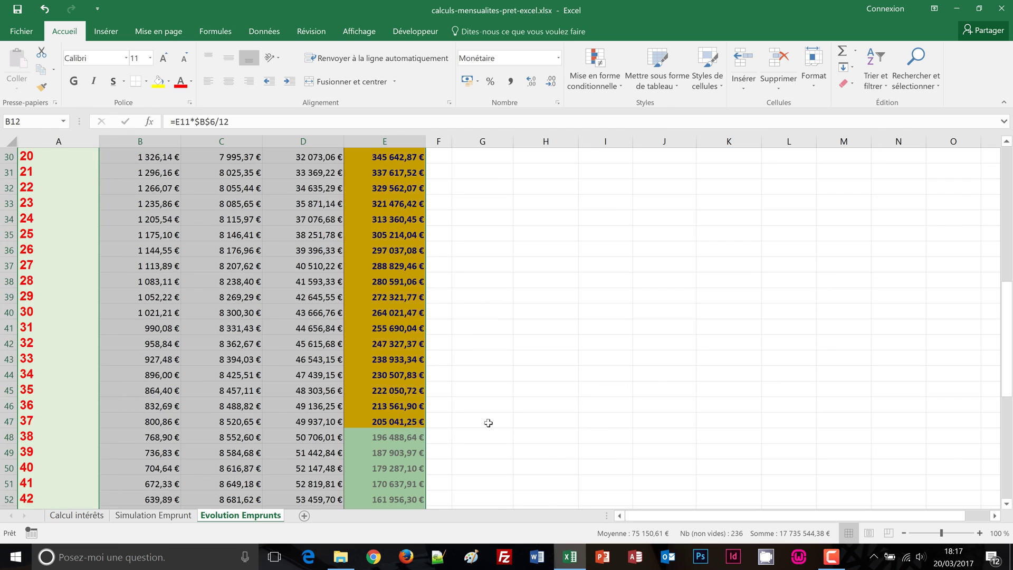
pyautogui.scroll(2, 261, 386)
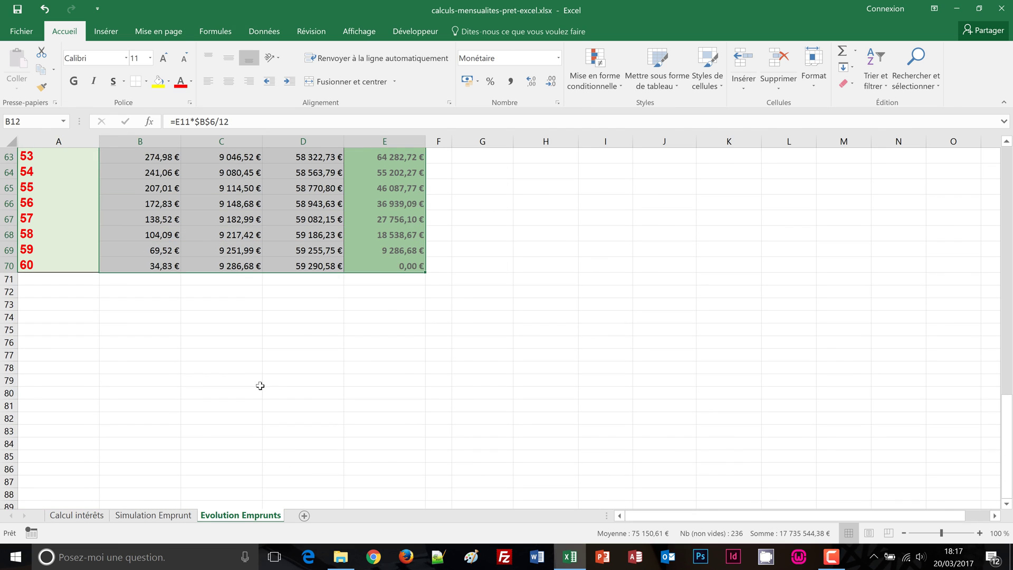
pyautogui.click(212, 343)
pyautogui.scroll(3, 377, 455)
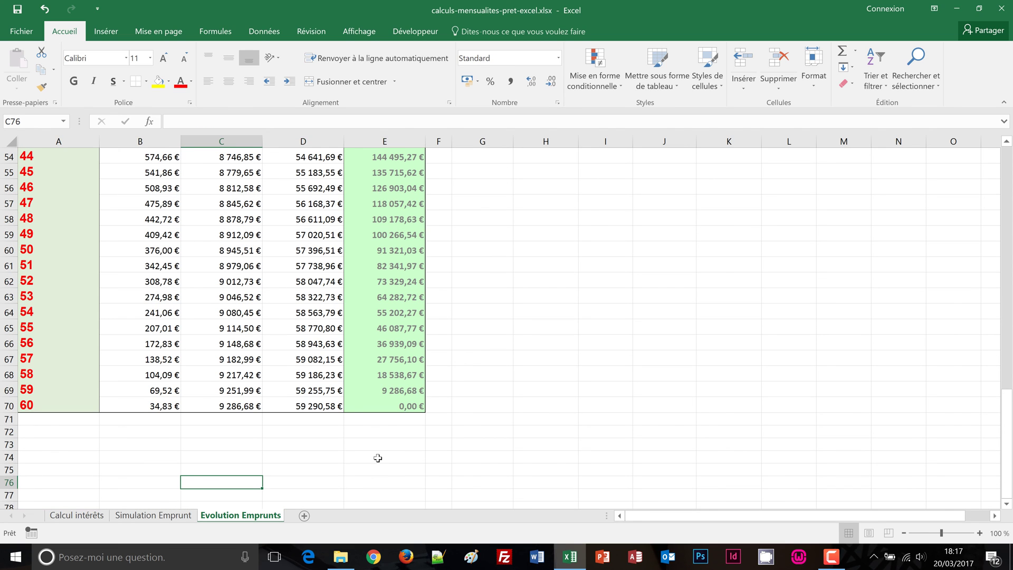
pyautogui.click(410, 407)
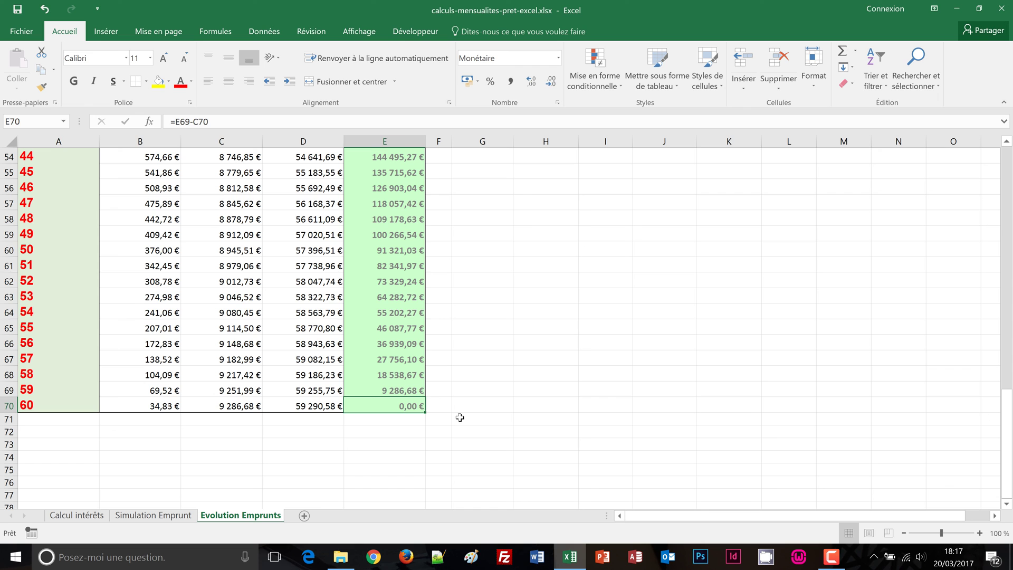
pyautogui.scroll(13, 451, 394)
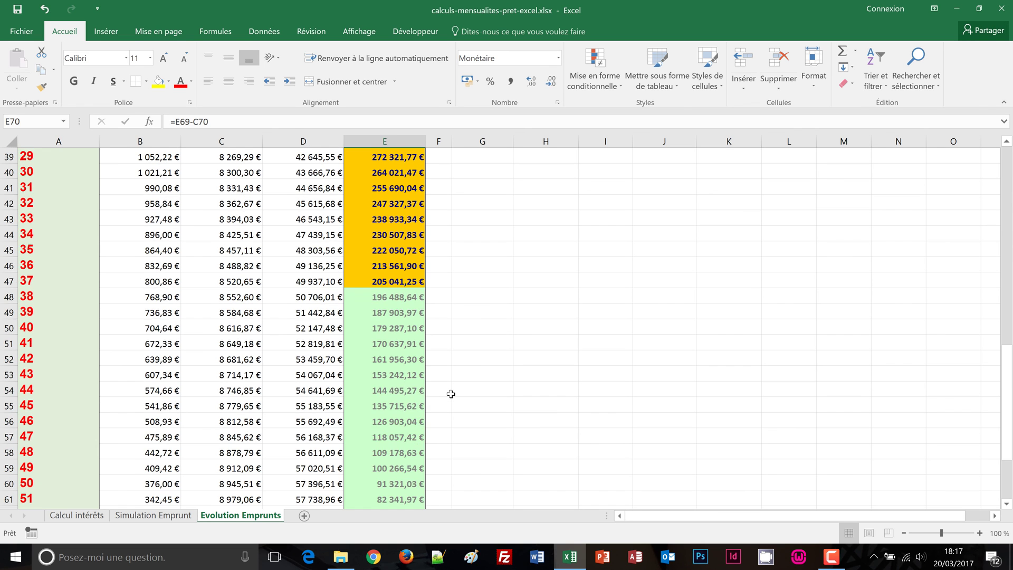
pyautogui.scroll(5, 451, 393)
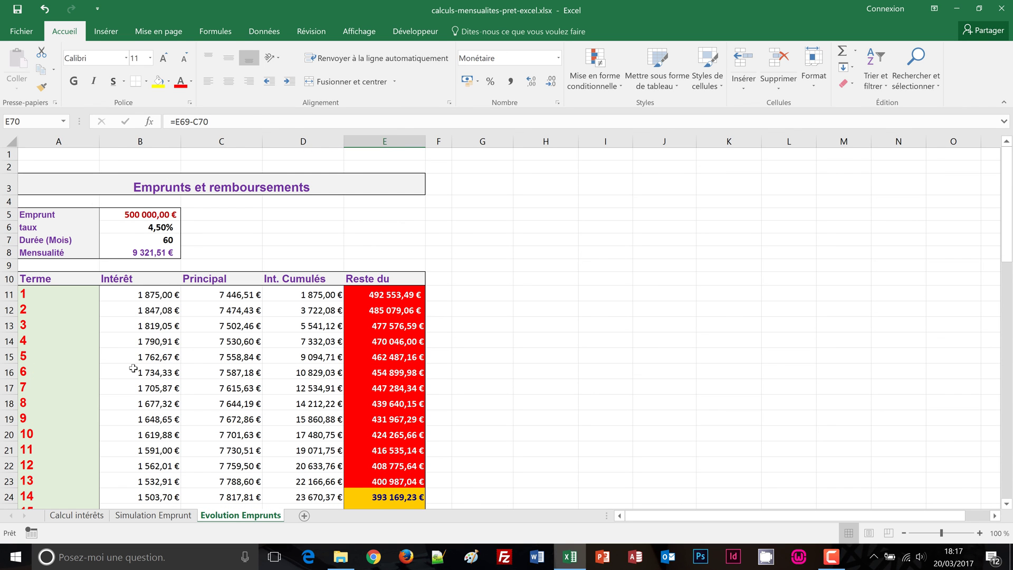
# - Examine the interest, principal, cumulative interest and colour-coded remaining balance from term 1 to term 60, and inspect the monthly payment formula in B8
pyautogui.scroll(-1, 145, 369)
pyautogui.scroll(-5, 146, 369)
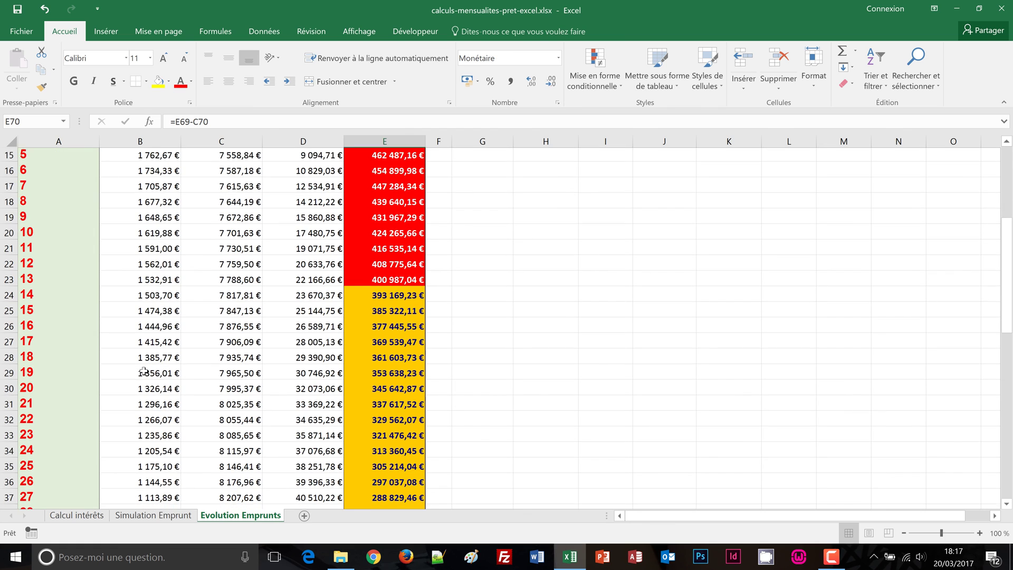
pyautogui.scroll(-4, 164, 369)
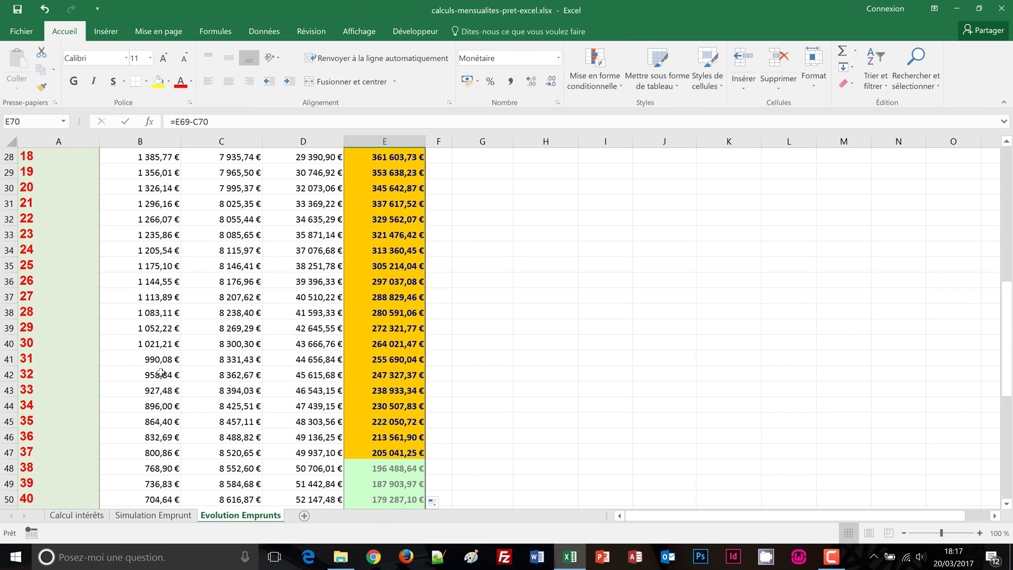
pyautogui.scroll(-1, 161, 372)
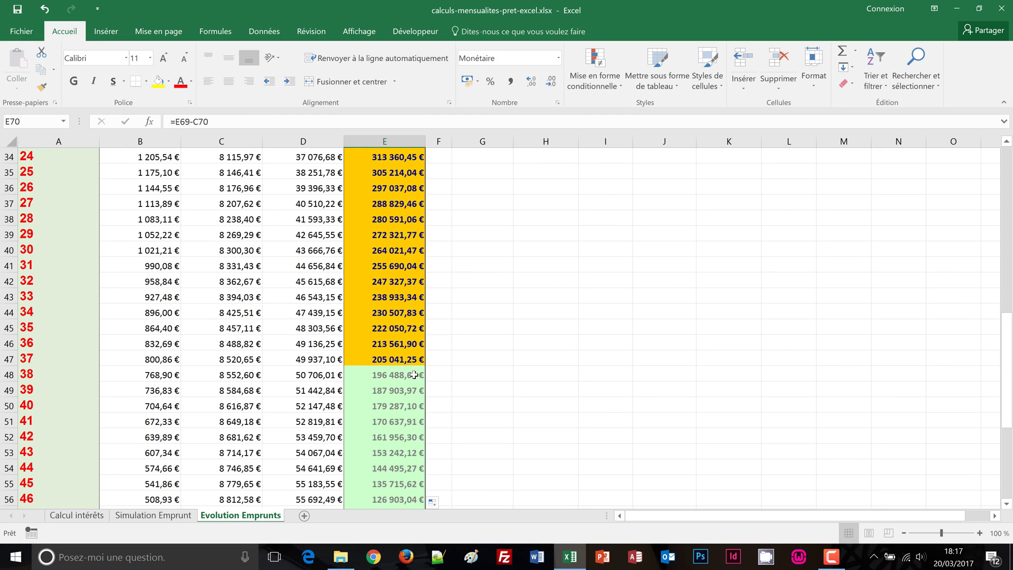
pyautogui.scroll(-3, 409, 401)
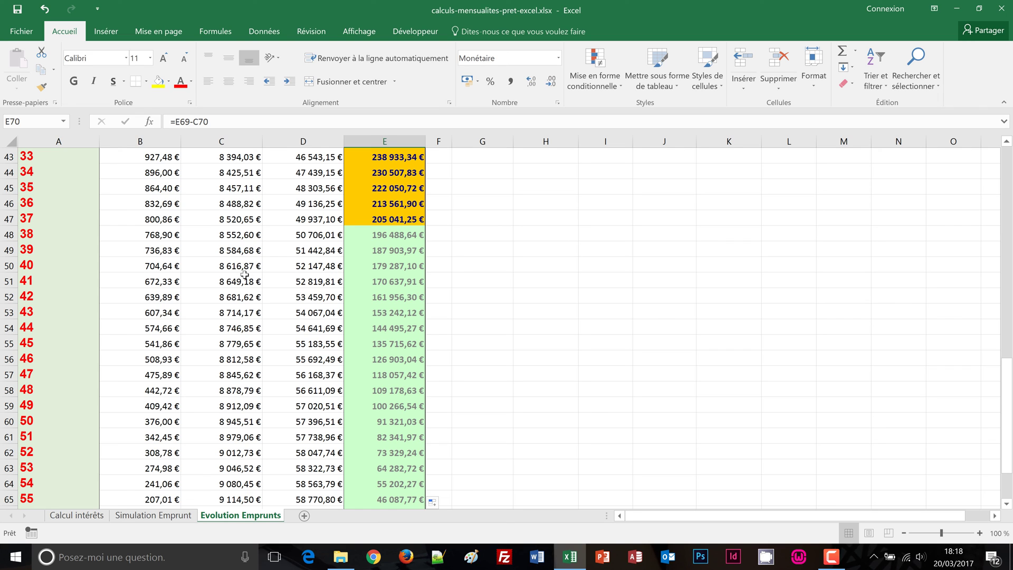
pyautogui.scroll(-3, 171, 266)
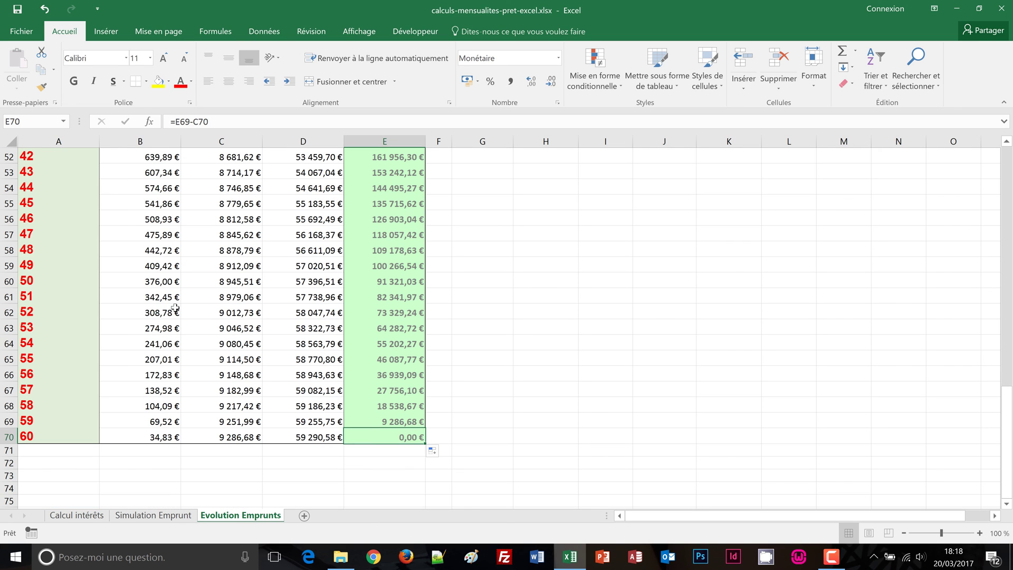
pyautogui.scroll(17, 469, 315)
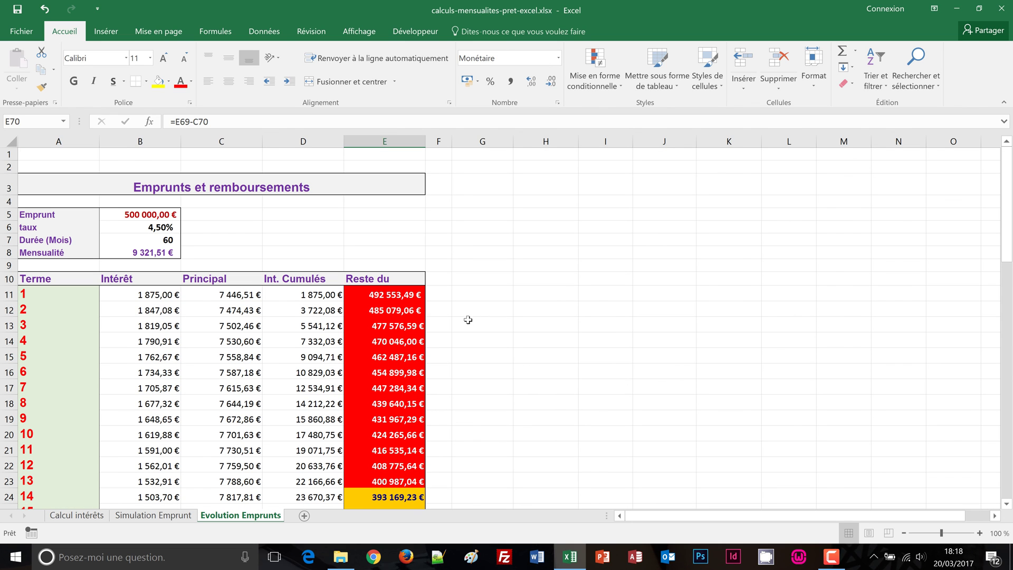
pyautogui.click(472, 243)
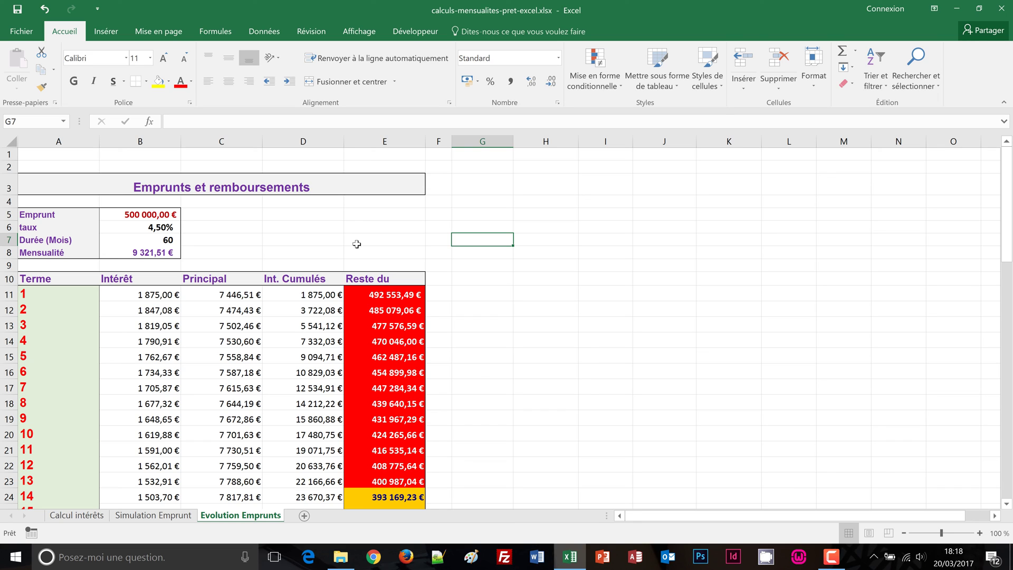
pyautogui.click(138, 252)
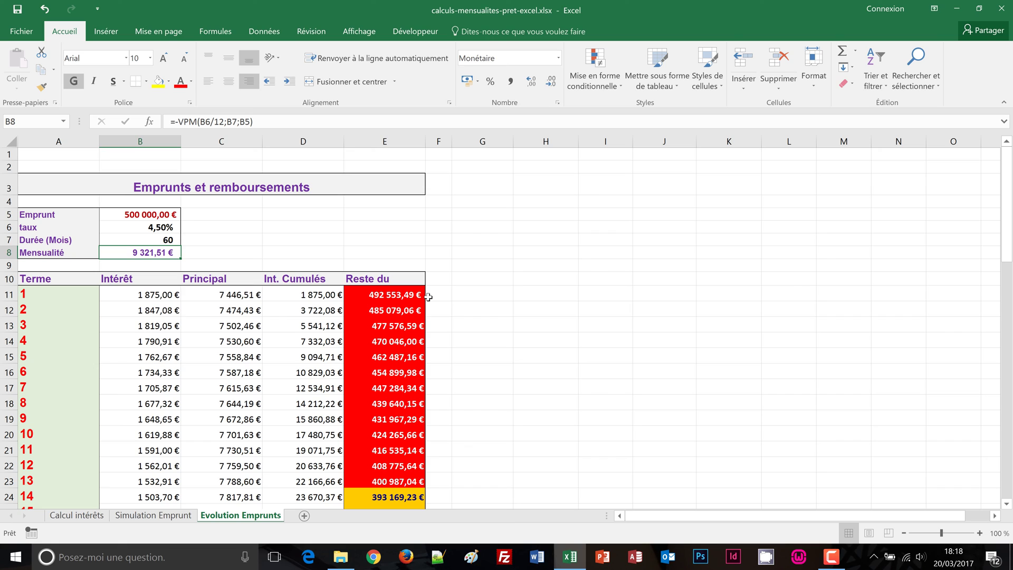